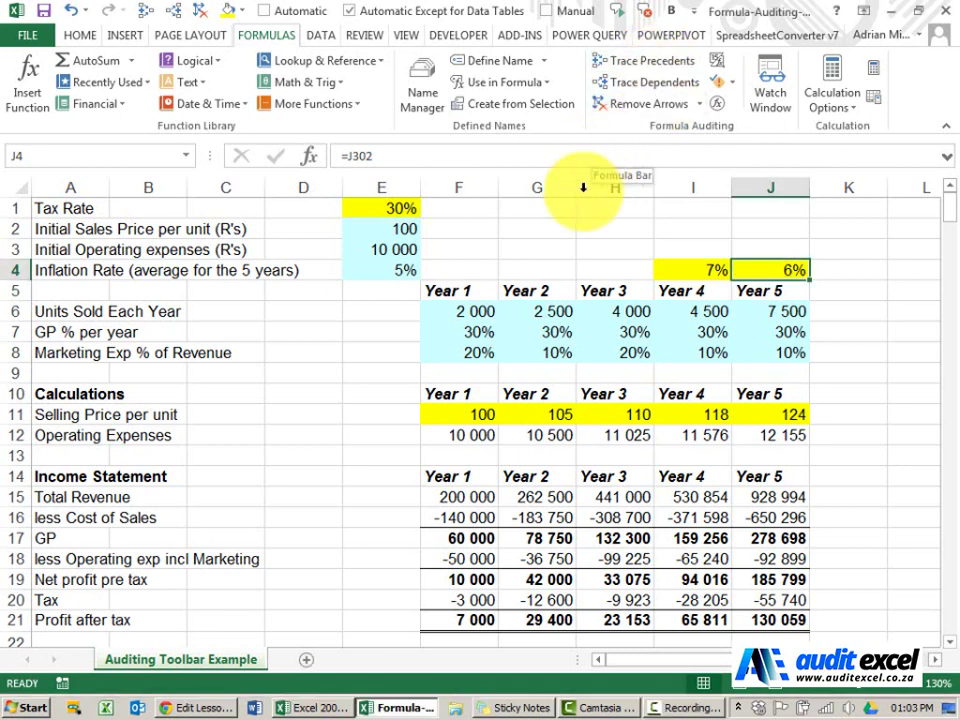
Check the Year 1 selling price F11's formula, trace its precedent, then remove the arrow.
left_click(476, 416)
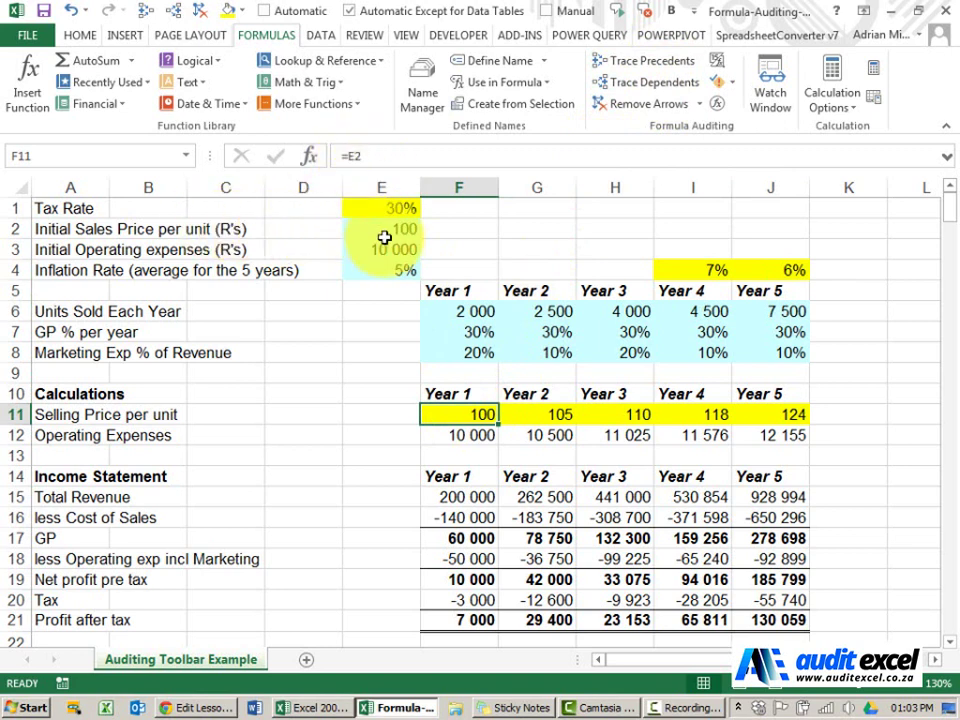
left_click(368, 156)
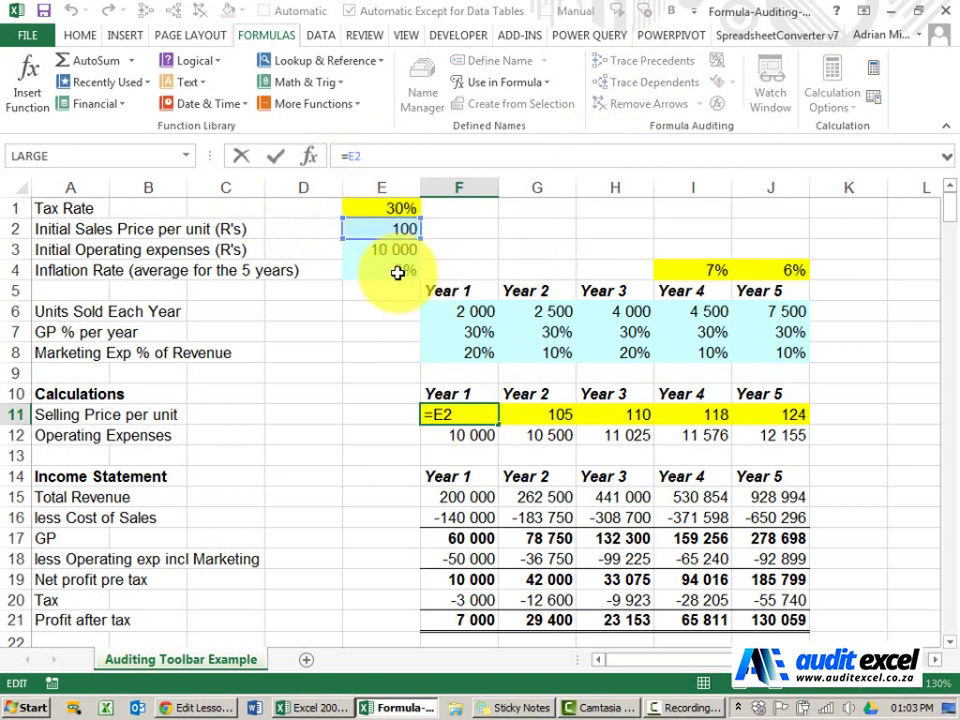
key("ctrl+Return")
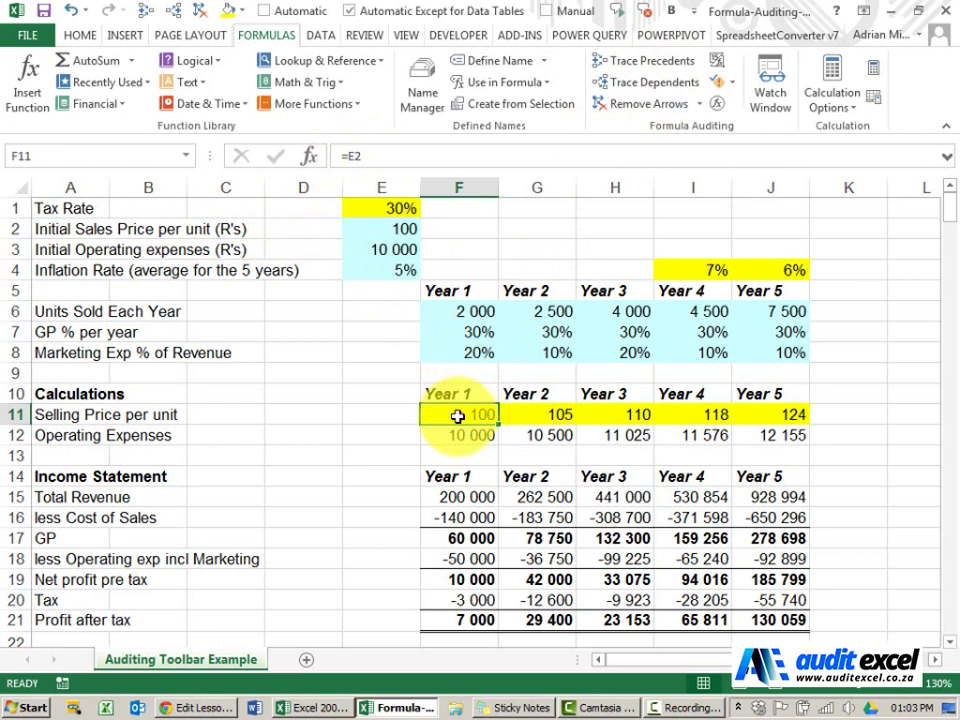
left_click(628, 66)
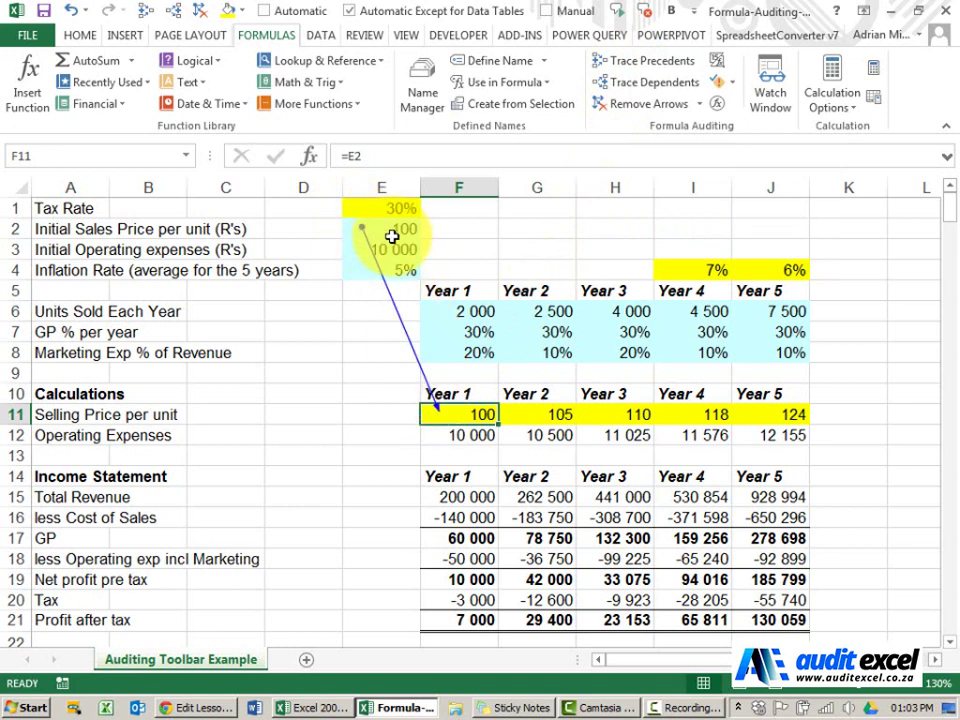
left_click(628, 105)
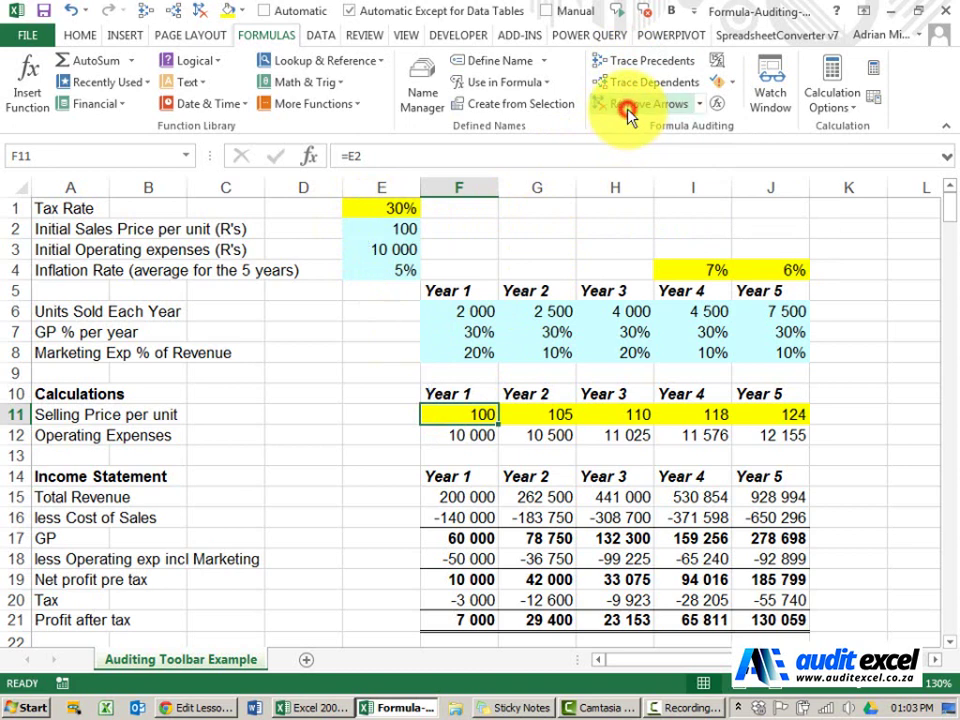
Trace J4's precedent, jump along the arrow to J302, then jump back to J4.
left_click(765, 262)
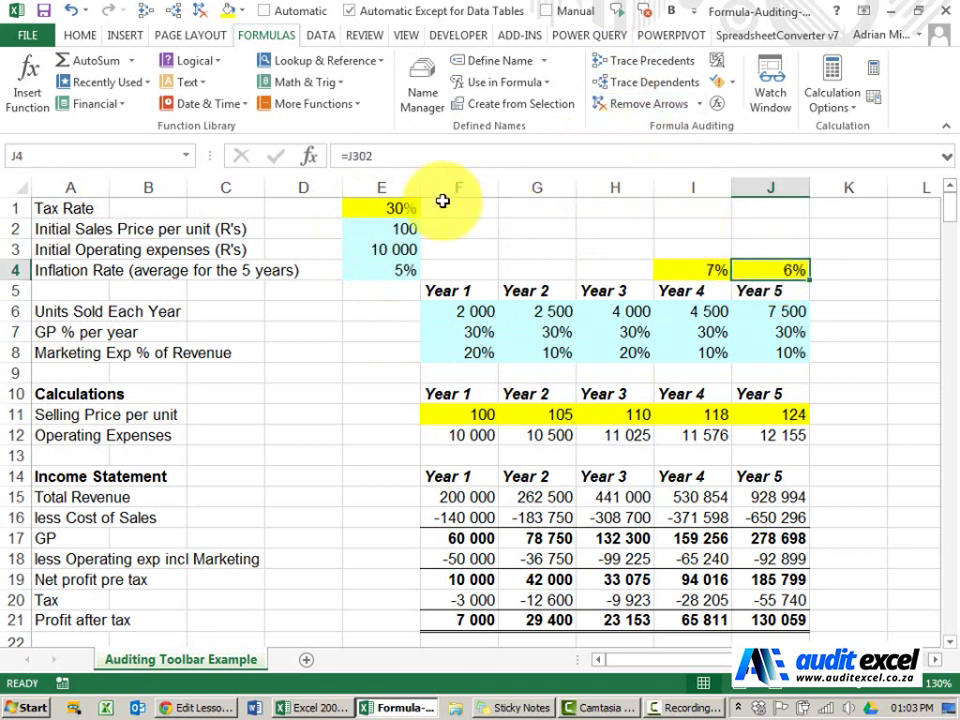
left_click(648, 62)
scroll(774, 343, "down", 4)
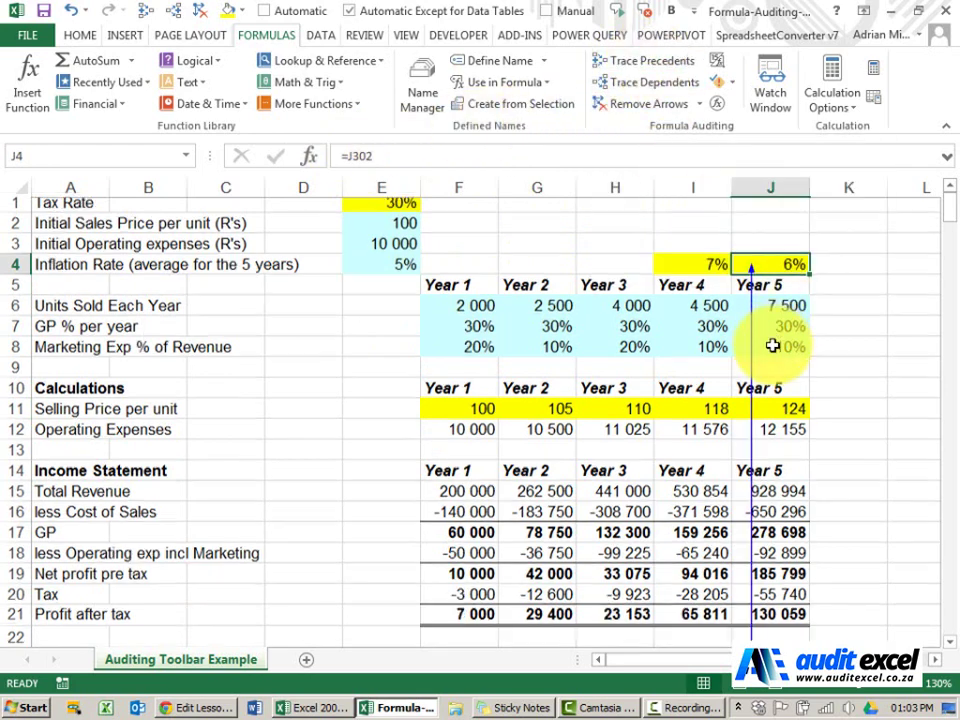
scroll(772, 343, "down", 20)
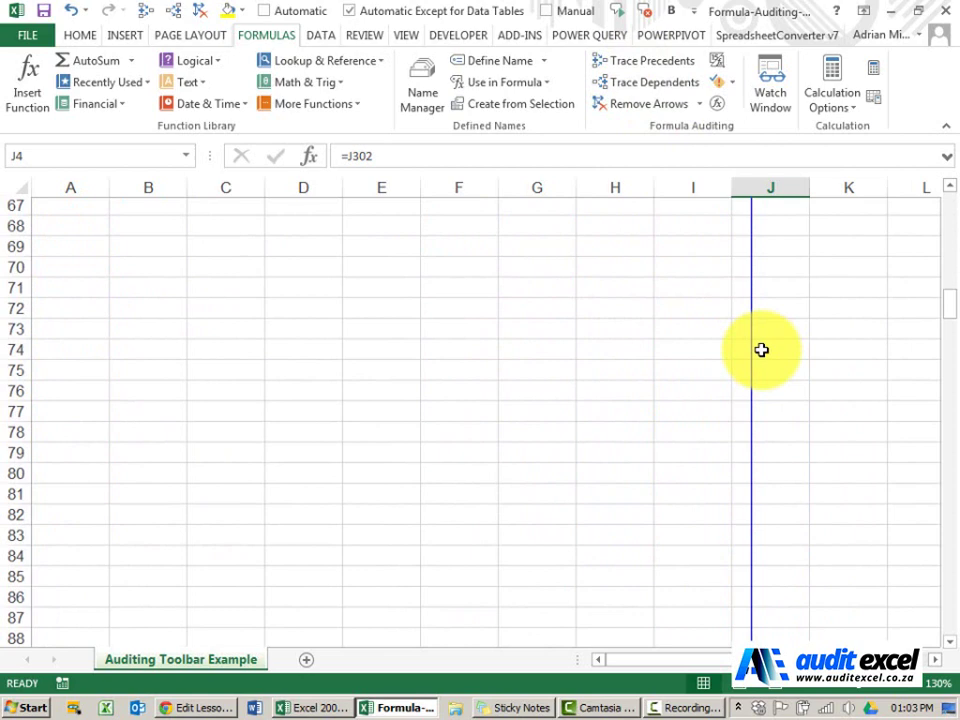
scroll(760, 352, "down", 19)
scroll(757, 353, "up", 20)
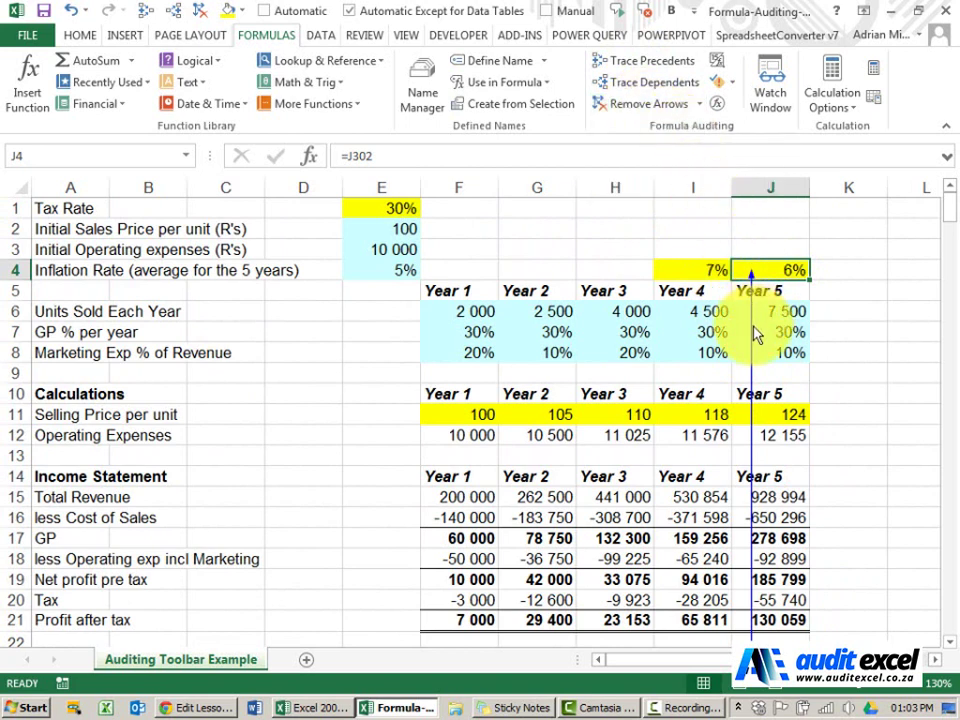
double_click(753, 328)
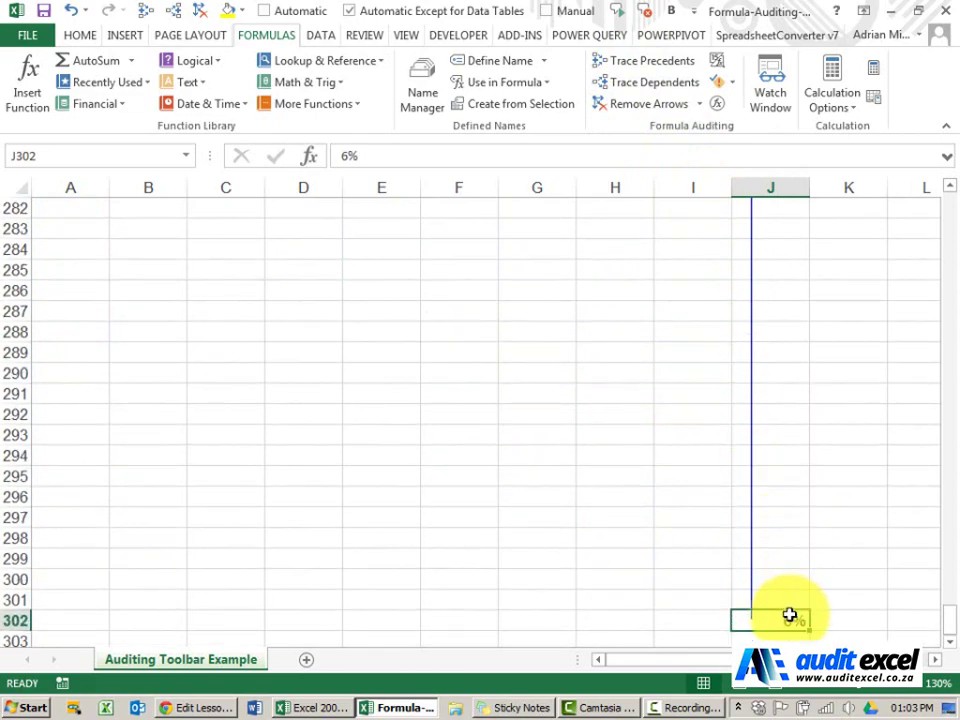
double_click(756, 537)
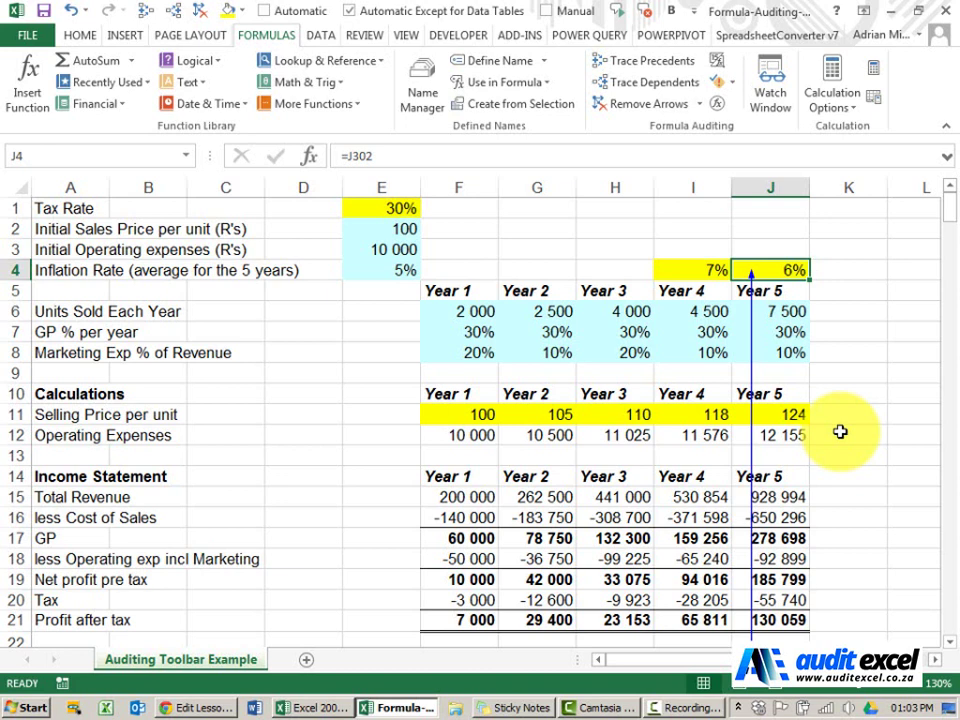
Trace precedents of the Year 2 selling price G11, showing arrows from F11 and E4.
left_click(474, 415)
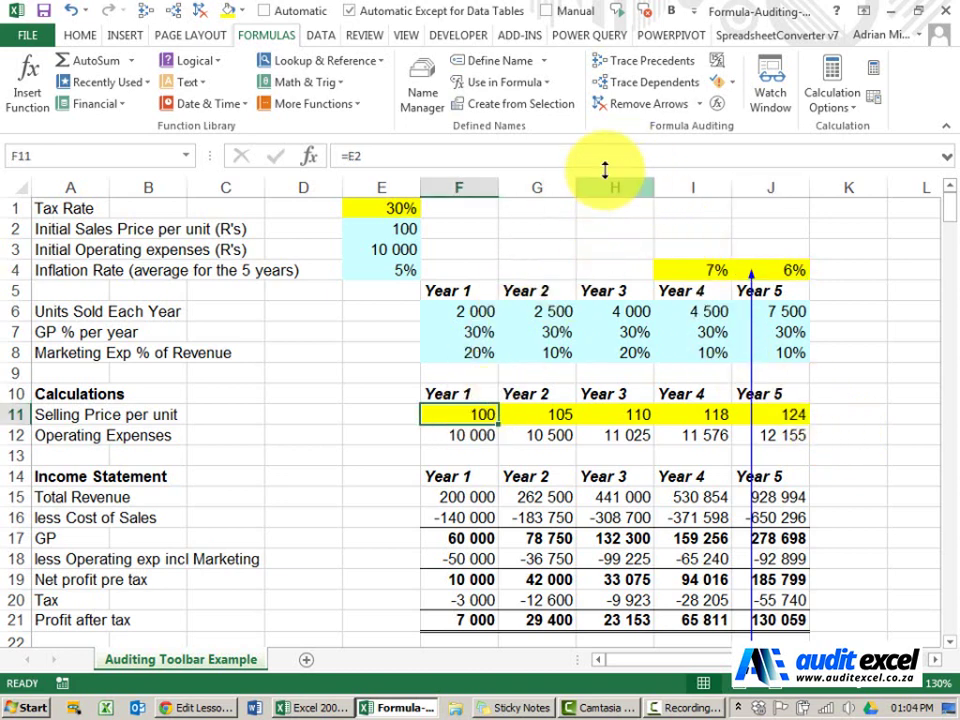
left_click(537, 412)
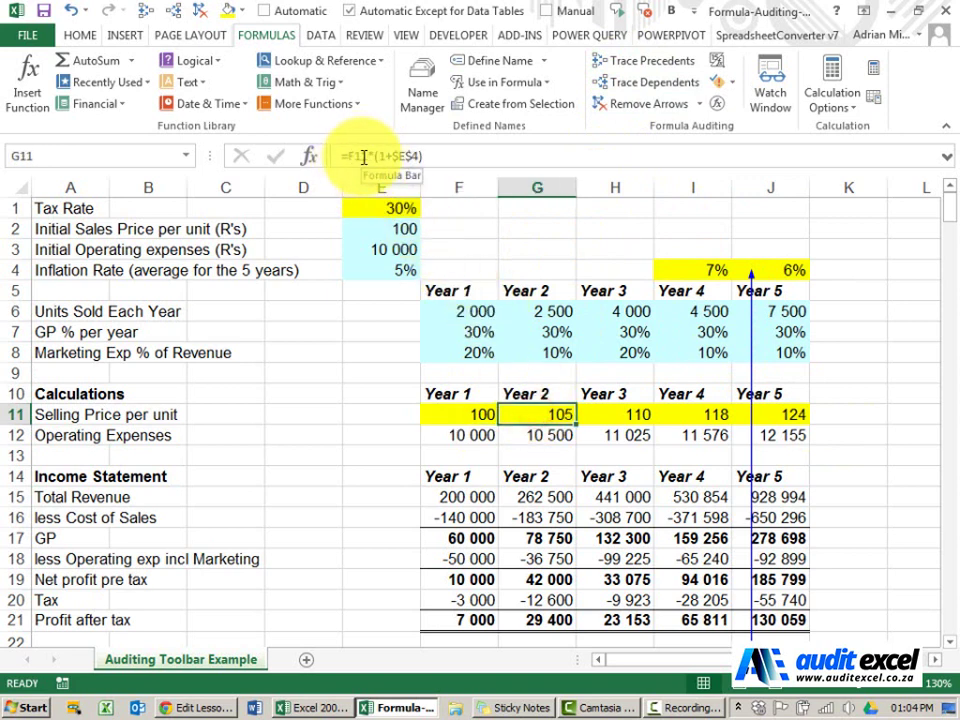
left_click(645, 66)
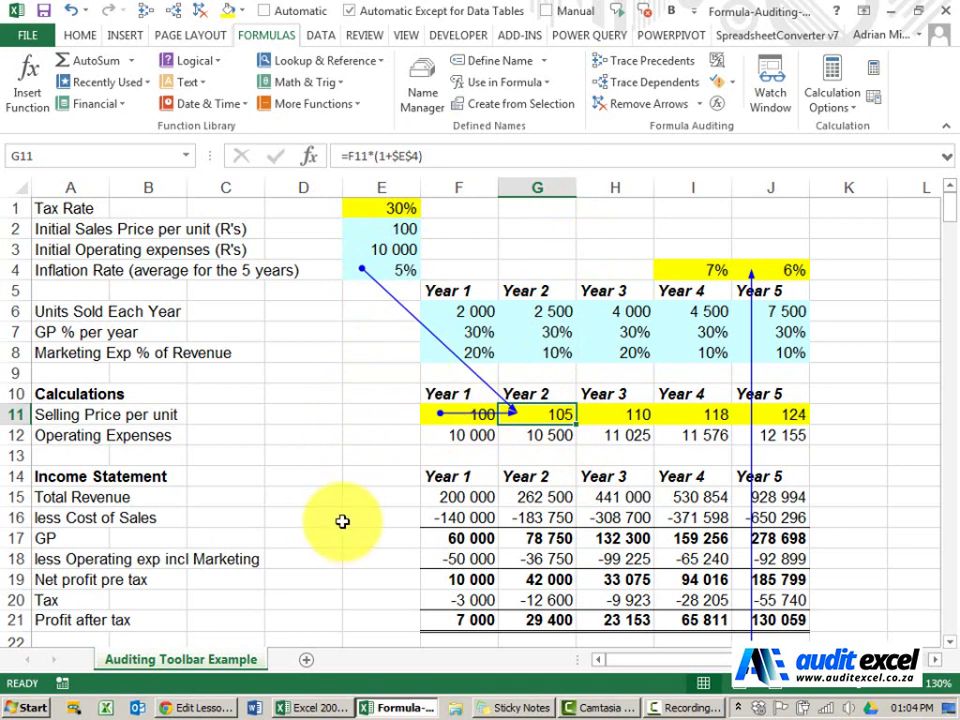
Select the Year 4 inflation rate cell I4 (7%).
left_click(686, 270)
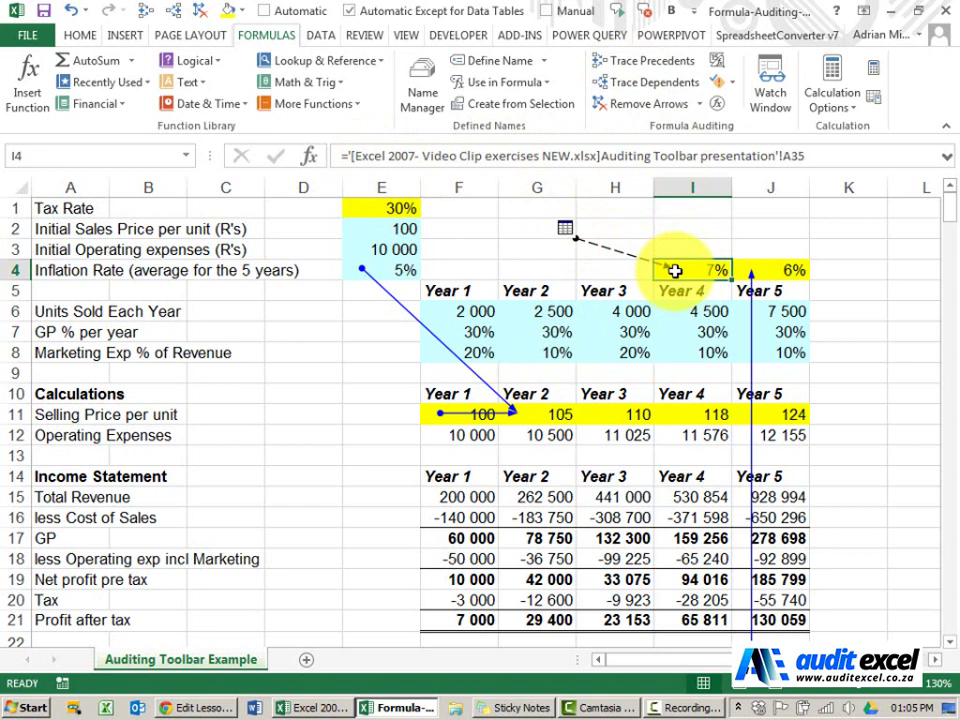
double_click(622, 258)
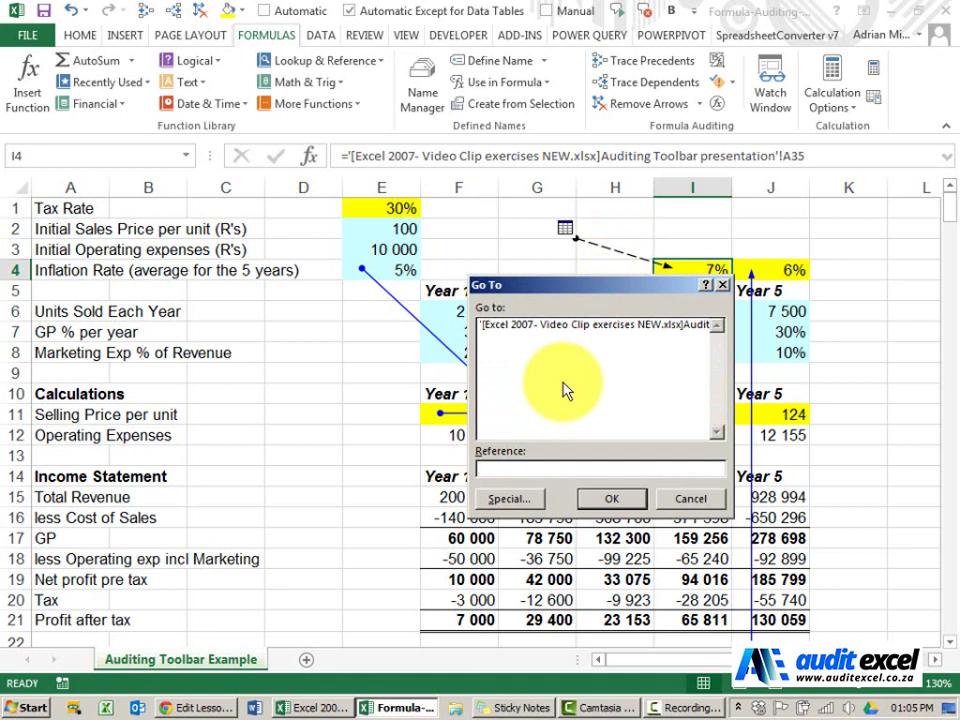
left_click(570, 328)
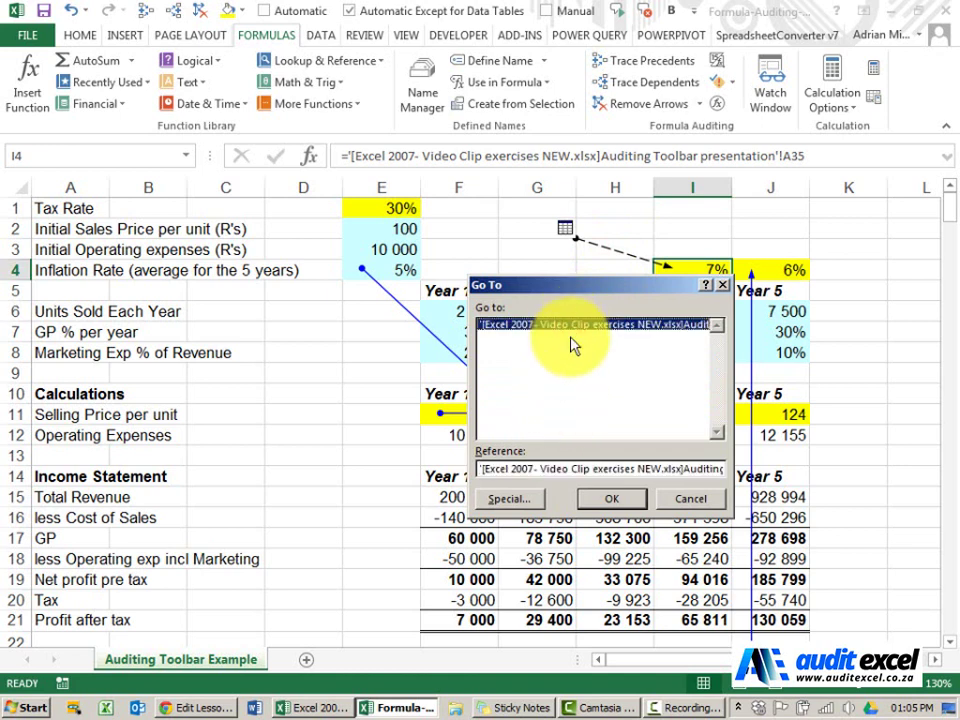
left_click(613, 497)
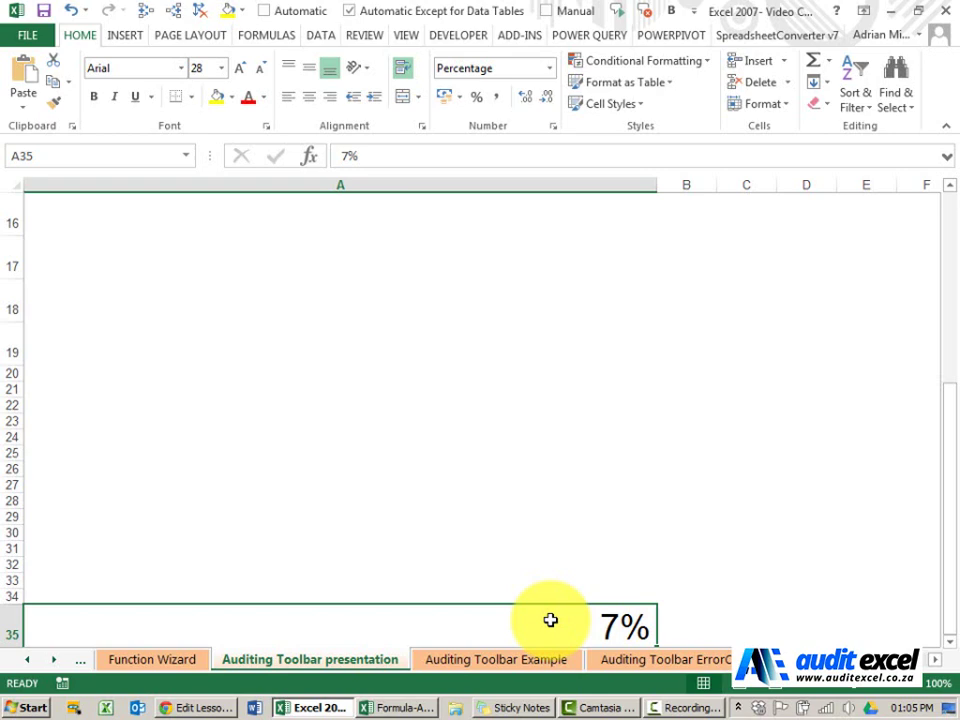
key("F5")
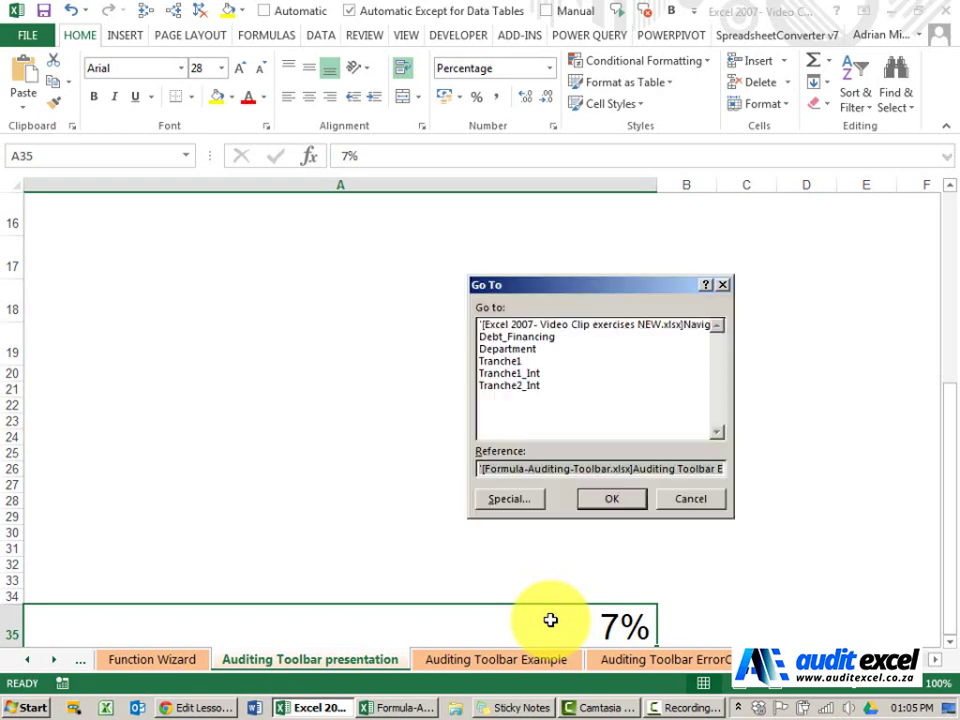
left_click(611, 498)
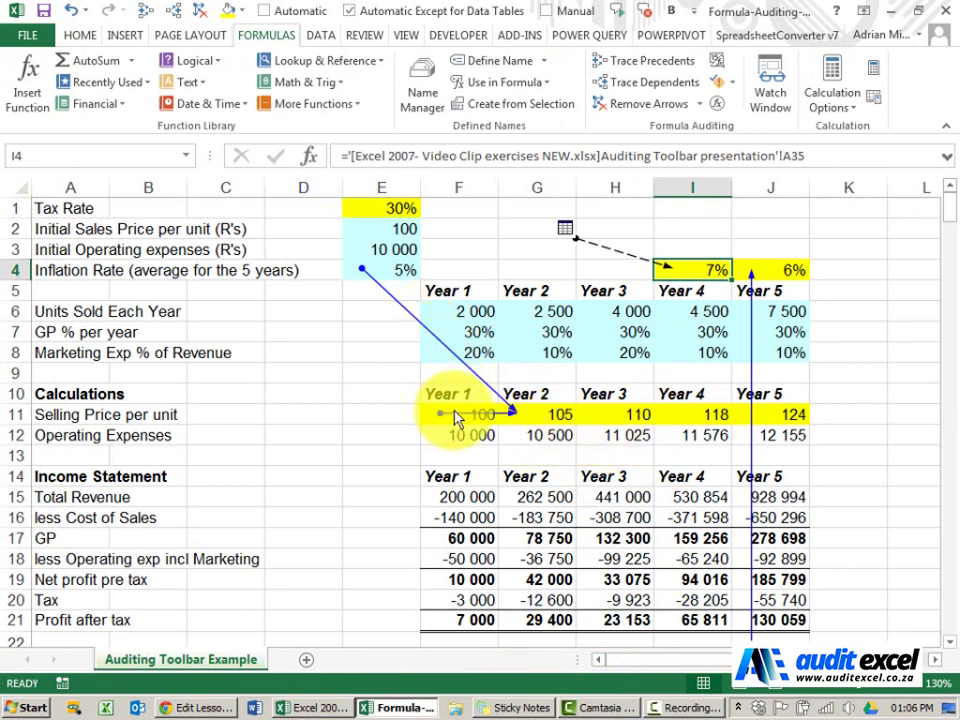
Remove all trace arrows and select the Year 1 selling price F11.
left_click(640, 108)
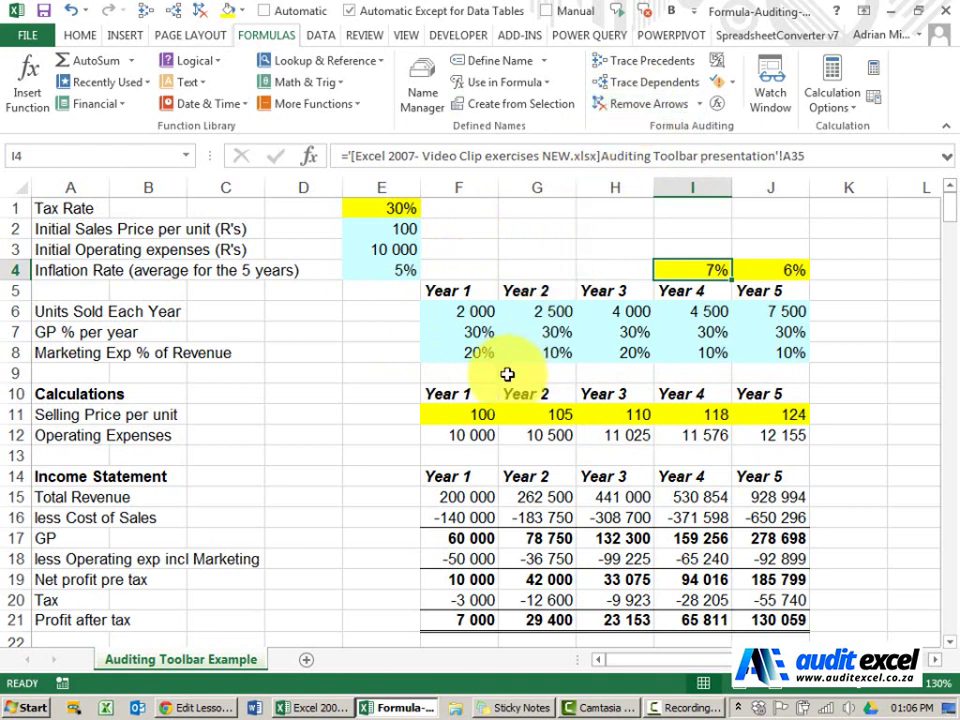
left_click(476, 413)
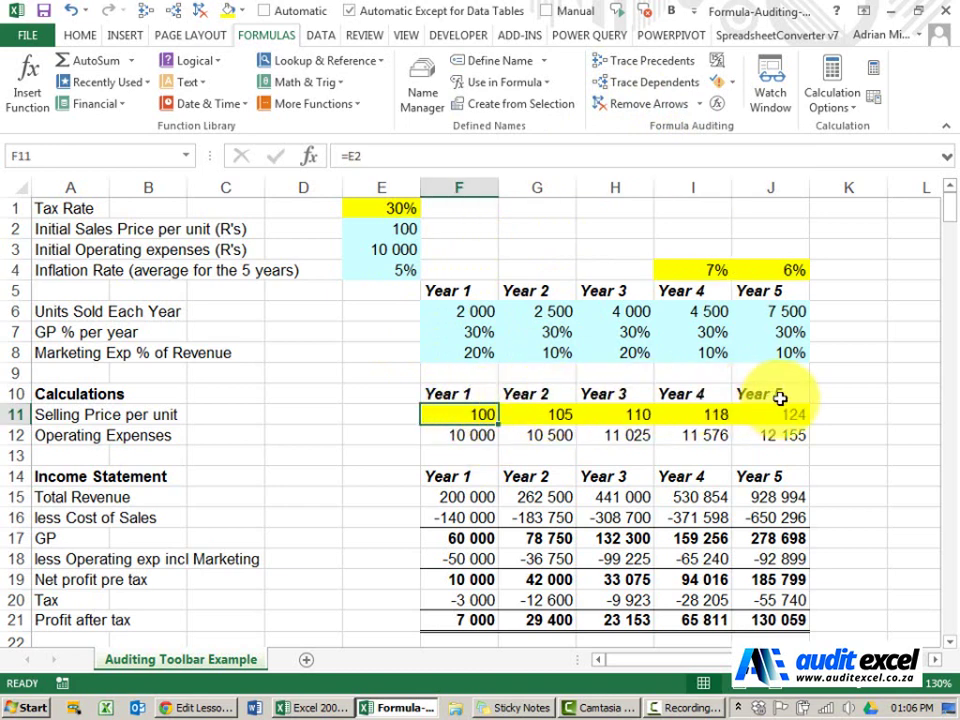
Trace precedents for the selling prices in F11, G11 and H11.
left_click(628, 64)
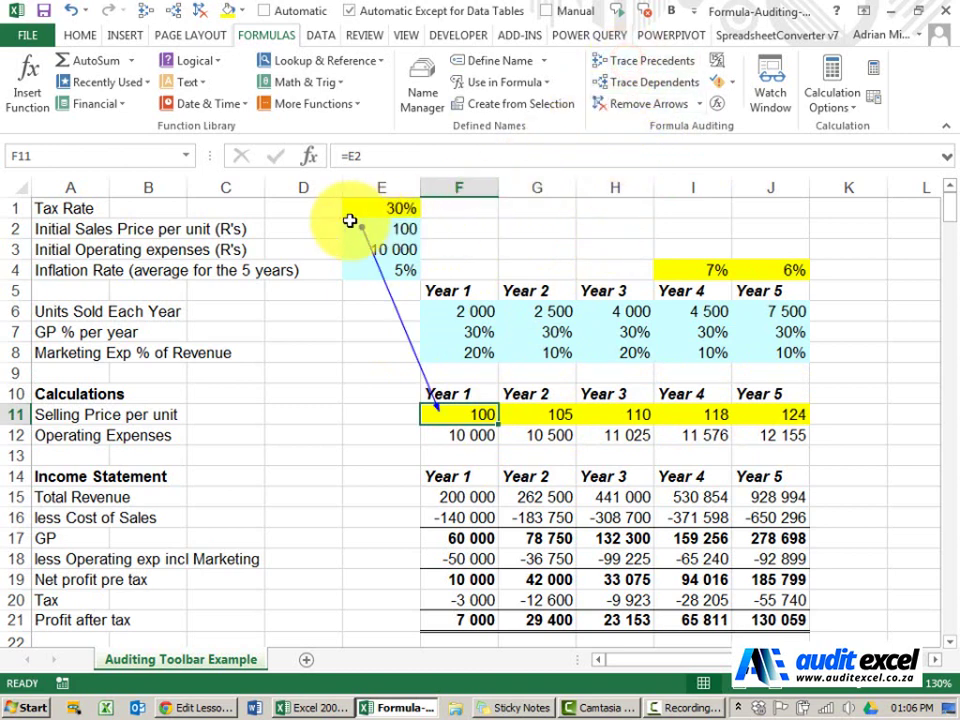
left_click(545, 405)
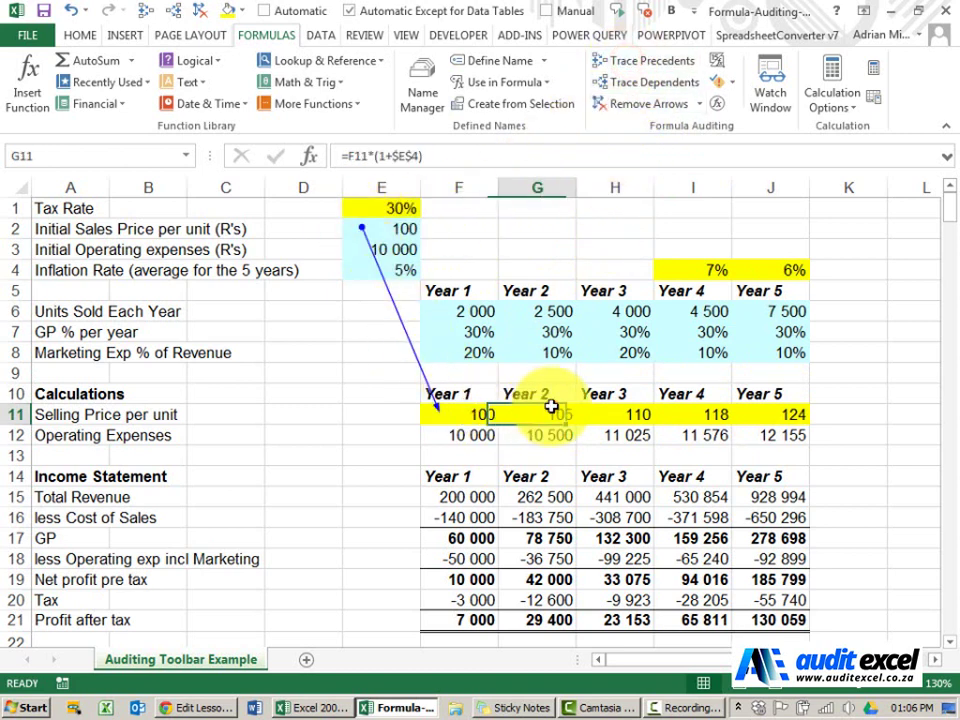
left_click(625, 62)
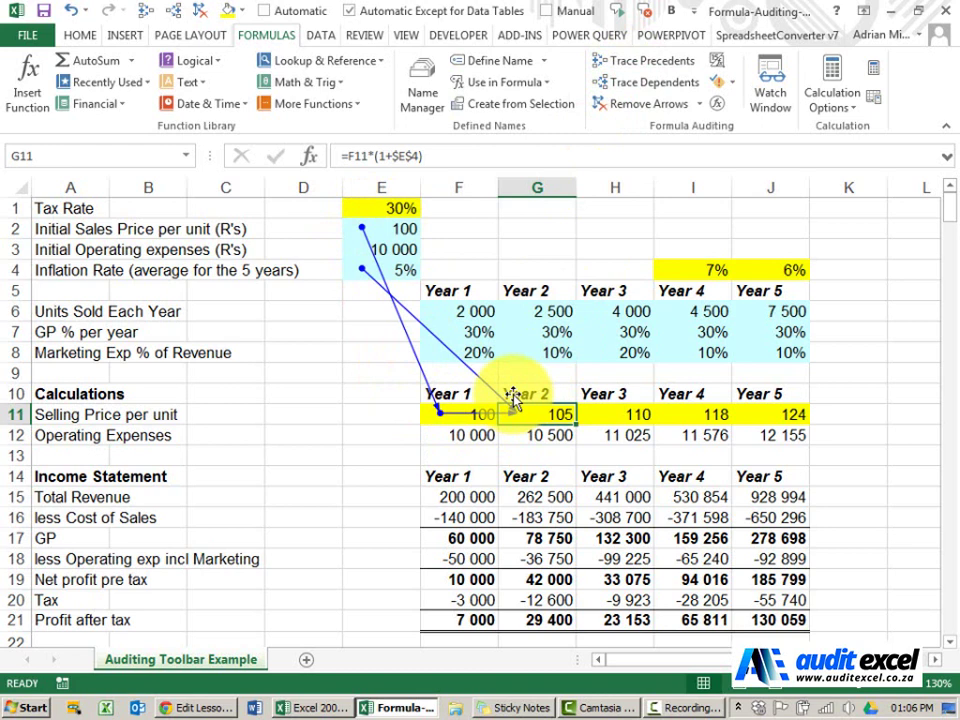
left_click(615, 413)
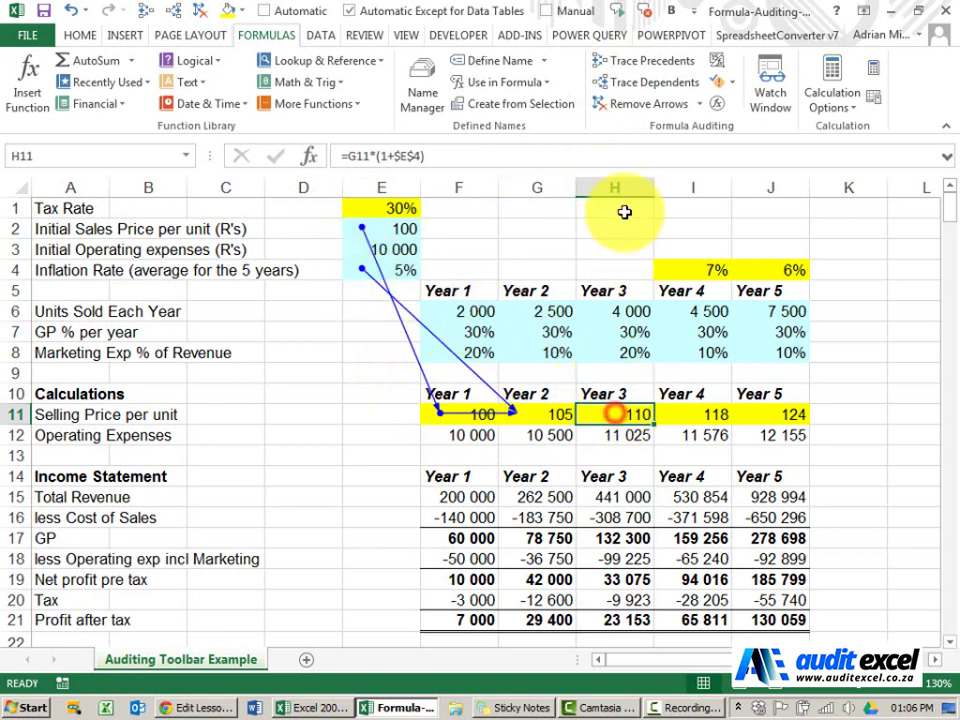
left_click(634, 64)
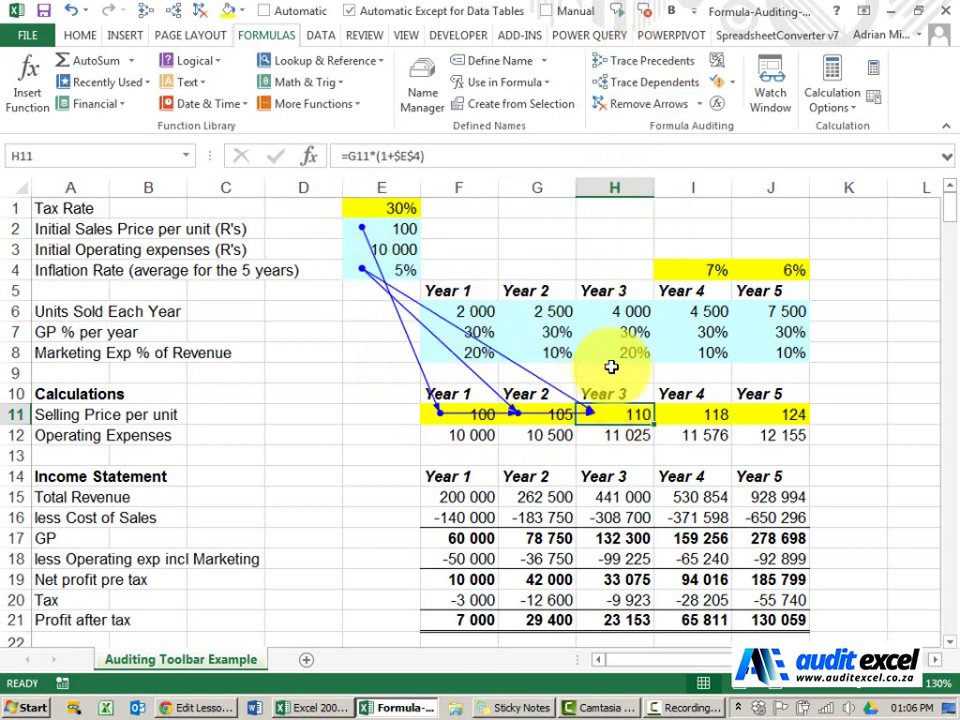
Trace precedents for I11 and J11, then clear every tracer arrow and reselect F11.
left_click(692, 413)
left_click(640, 61)
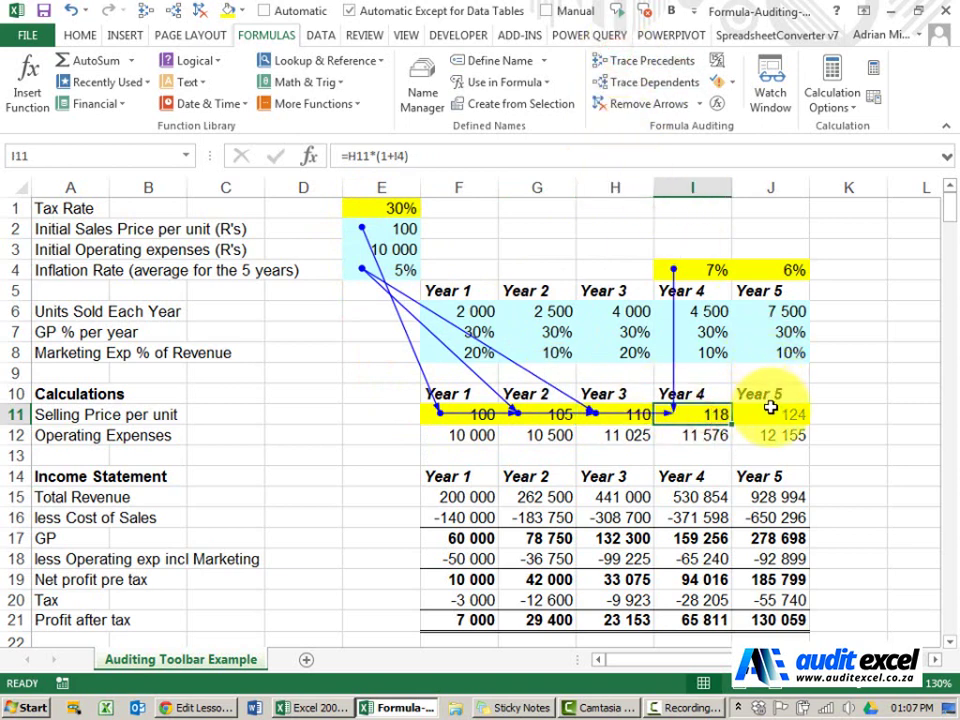
left_click(762, 414)
left_click(634, 64)
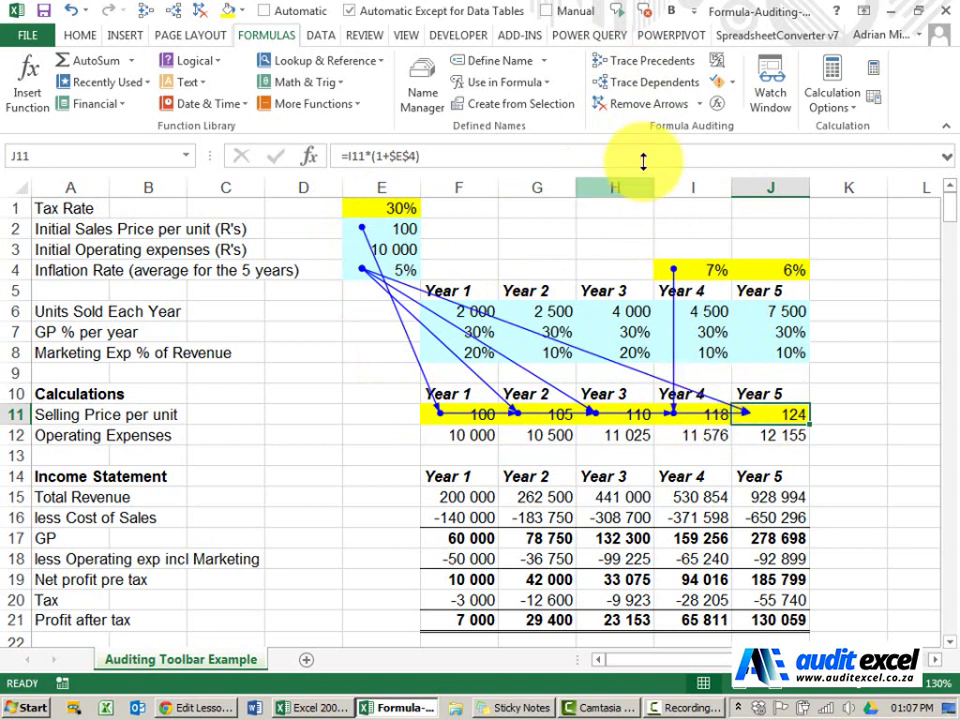
left_click(628, 106)
left_click(479, 412)
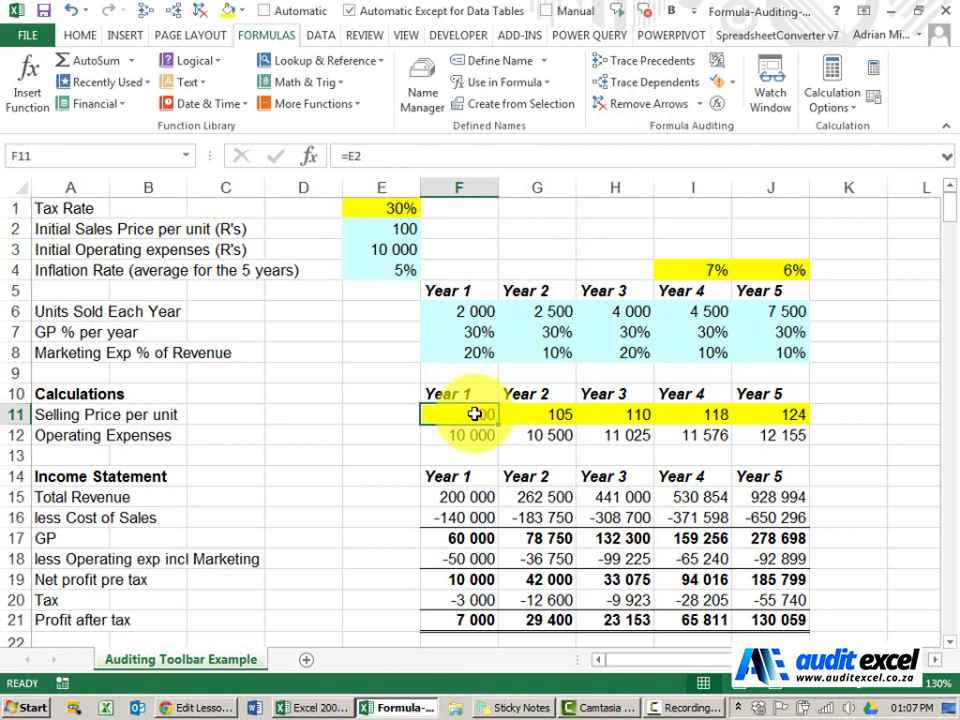
left_click(640, 62)
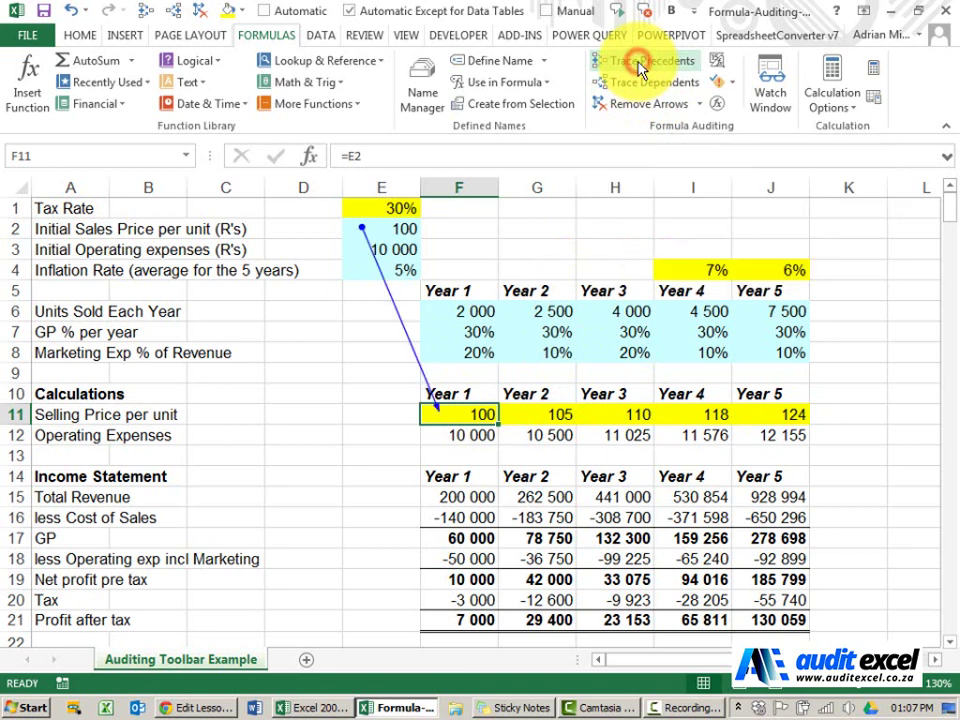
key("Right")
left_click(640, 64)
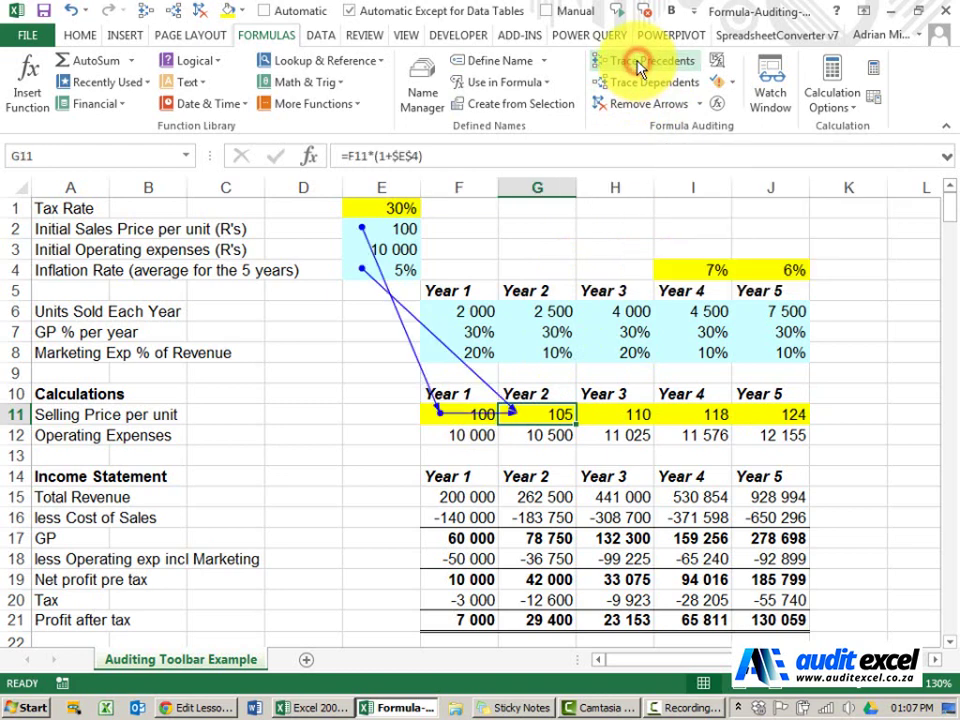
key("Right")
left_click(640, 64)
key("Right")
left_click(640, 64)
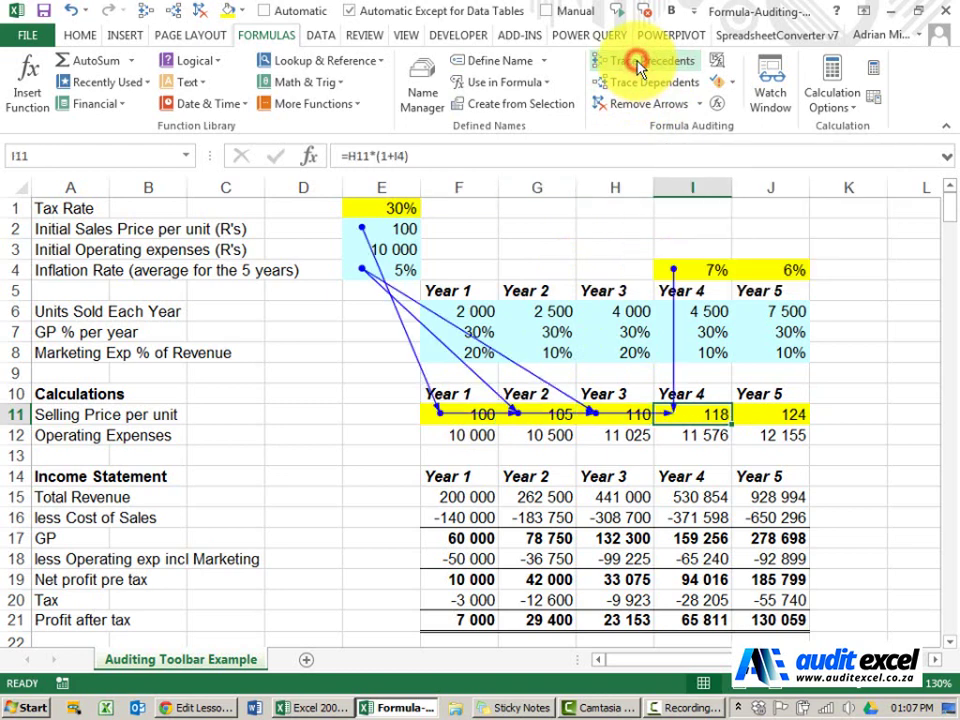
key("Right")
left_click(640, 64)
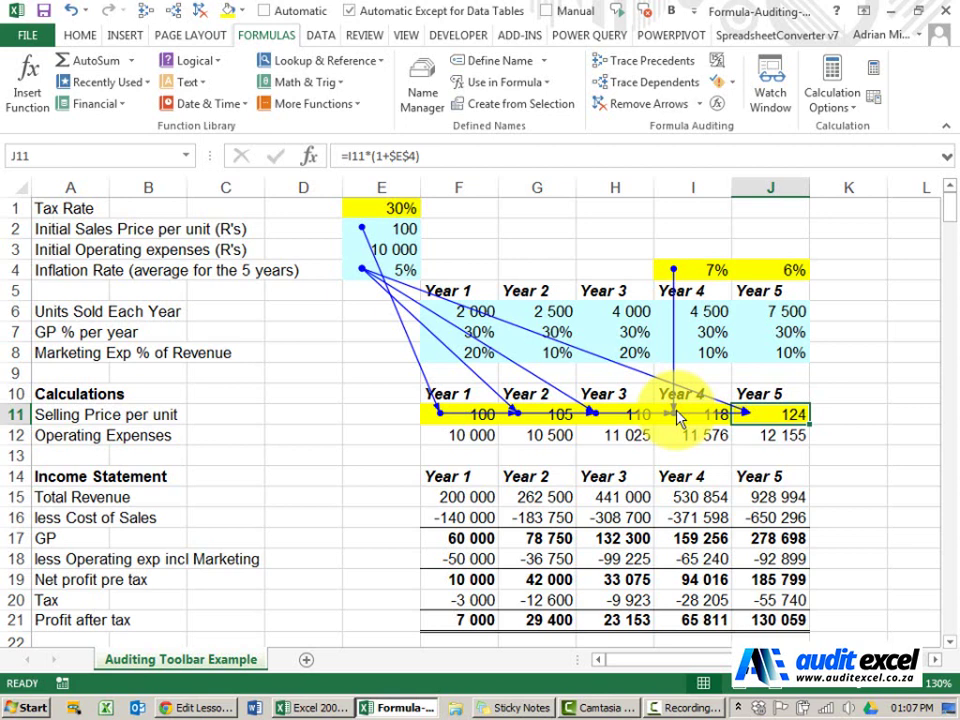
left_click(636, 104)
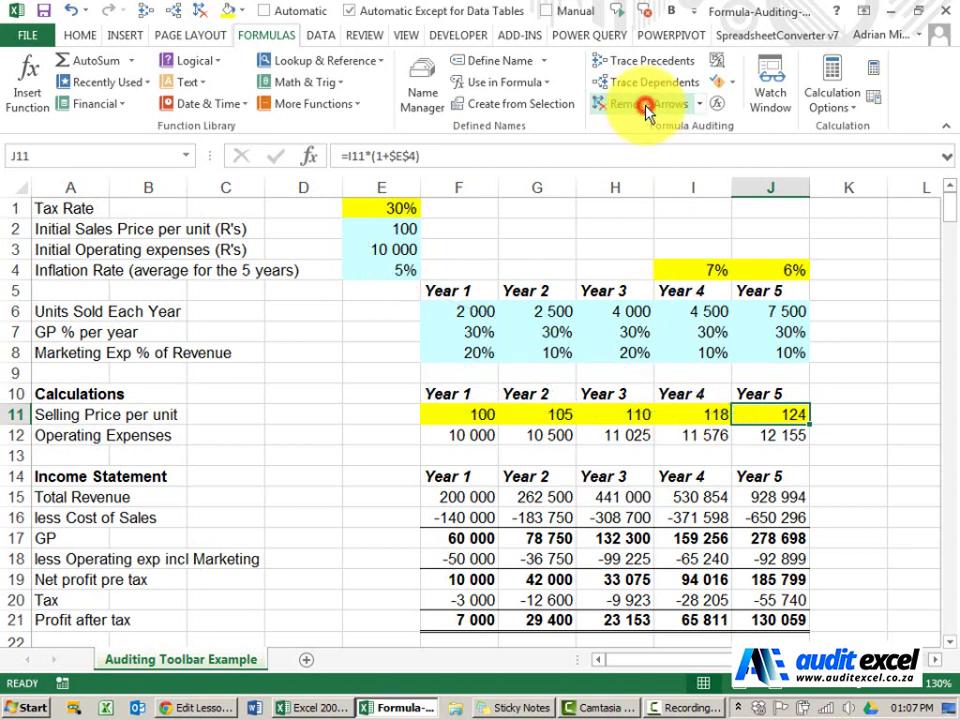
left_click(700, 418)
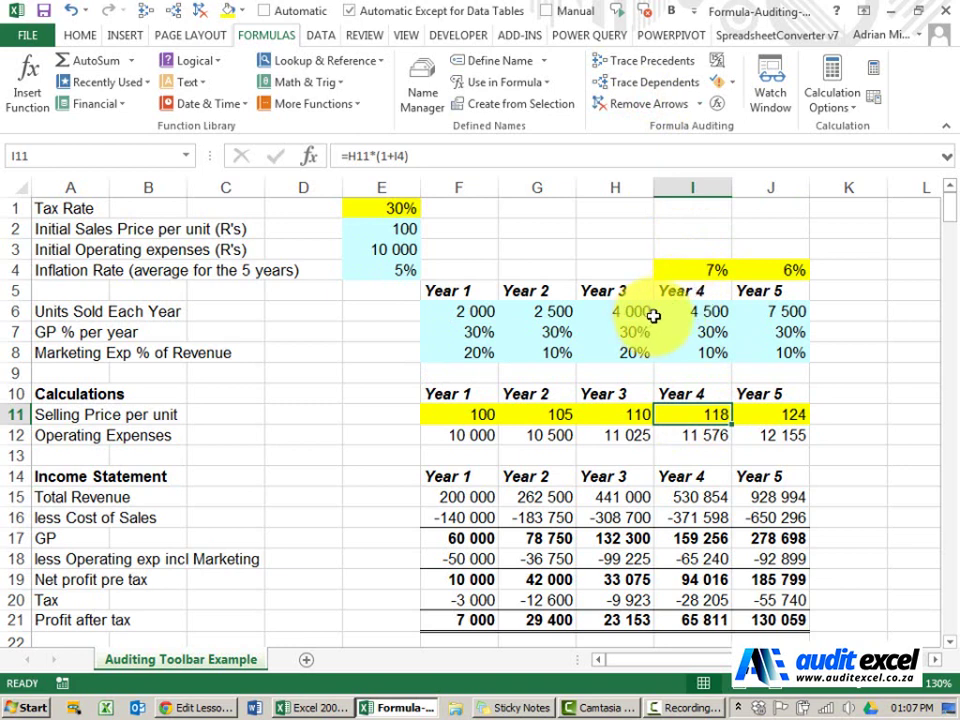
left_click(616, 412)
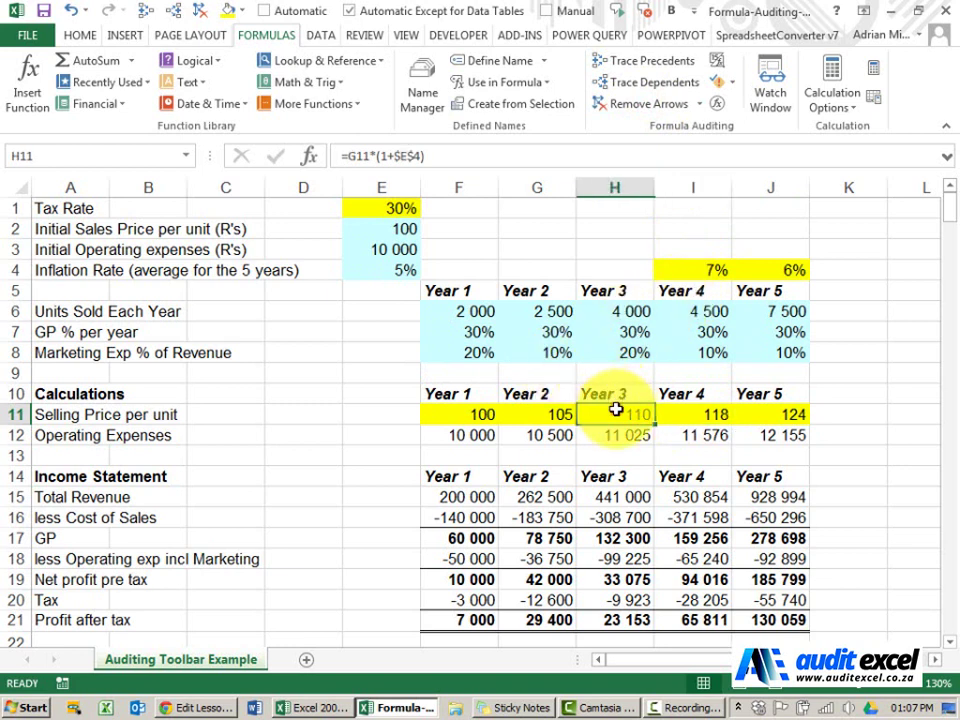
left_click(684, 407)
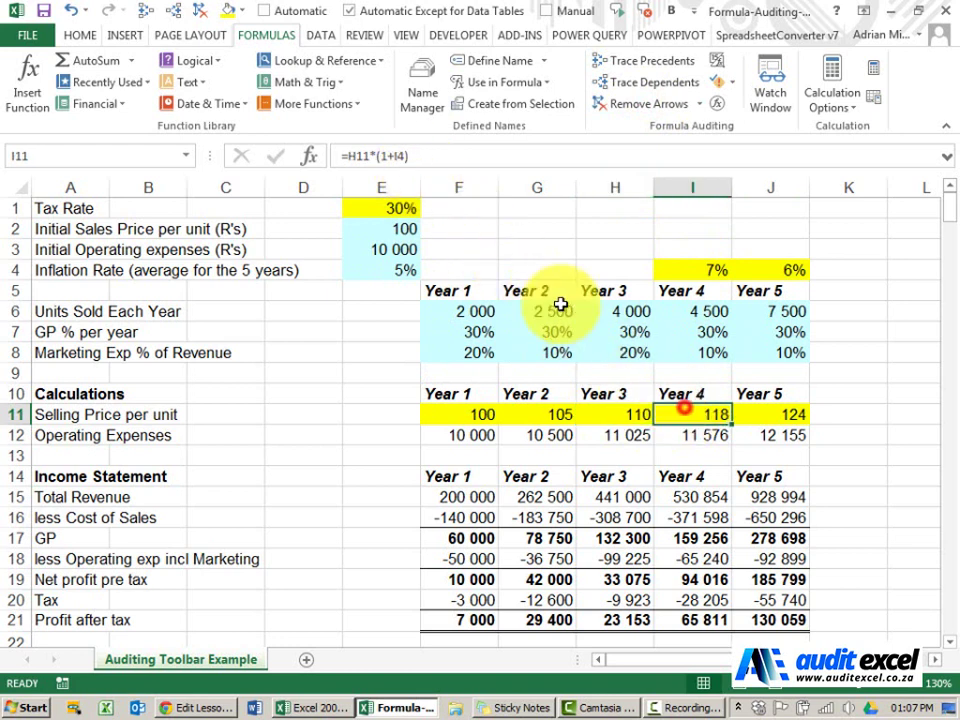
left_click(752, 413)
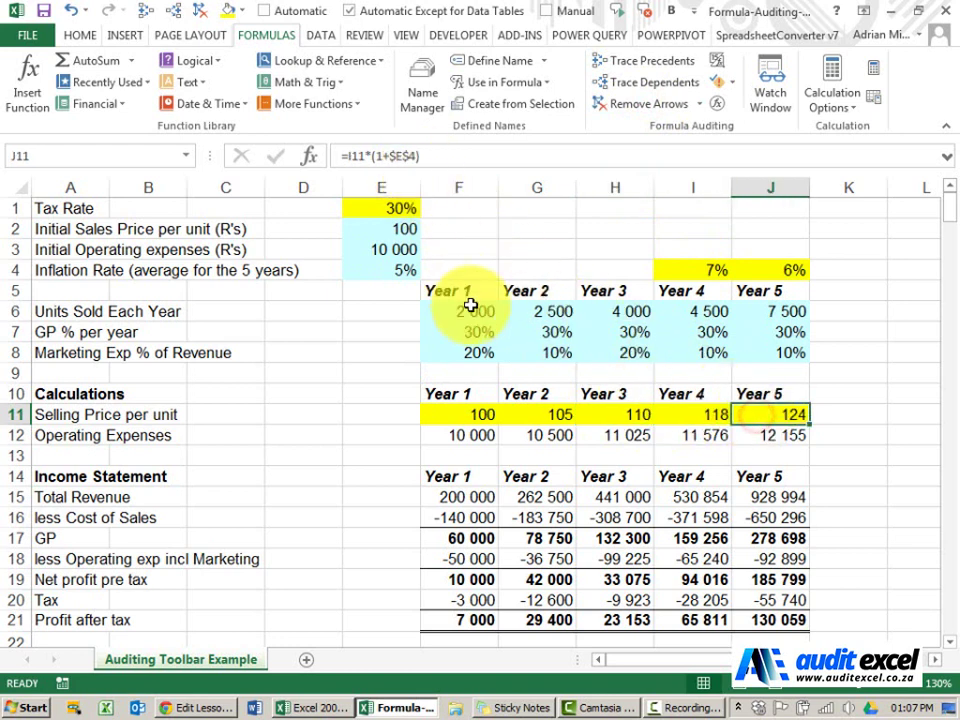
left_click(465, 413)
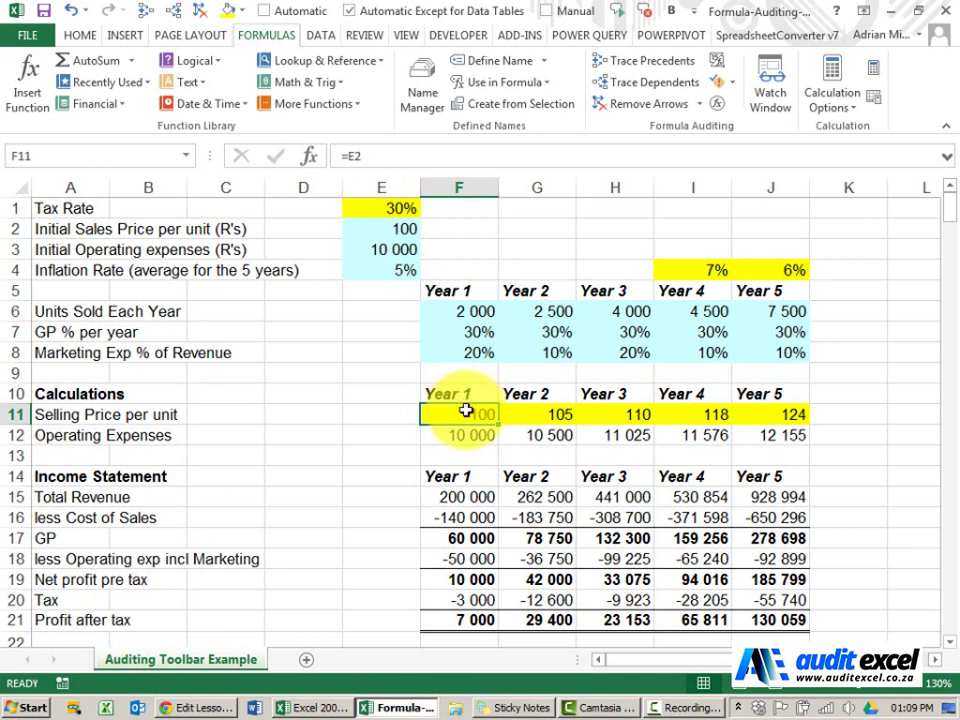
left_click(506, 413)
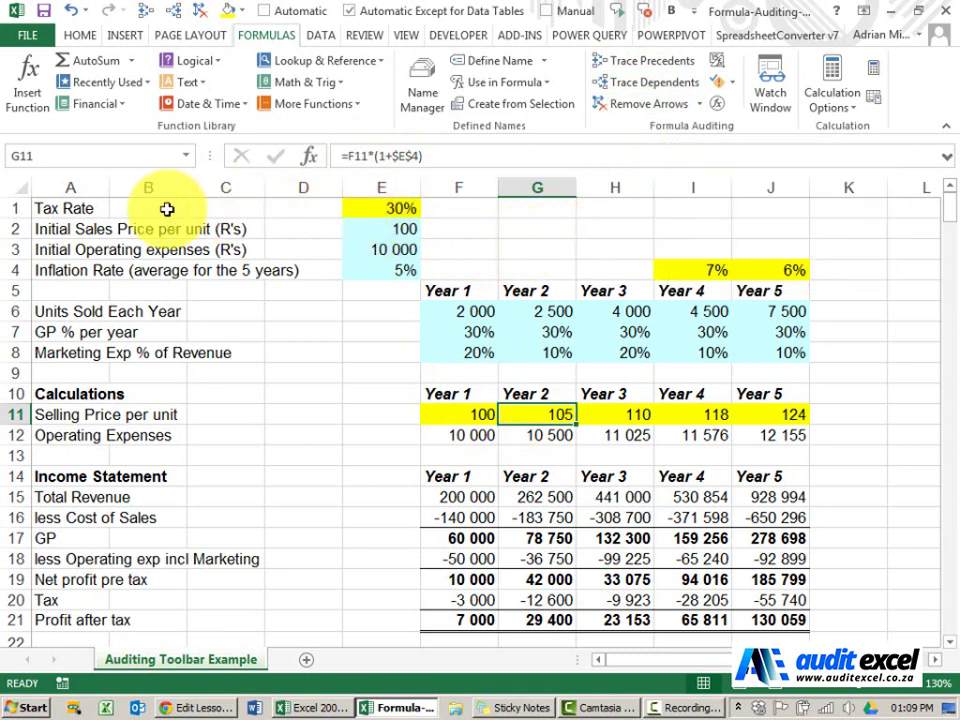
left_click(373, 209)
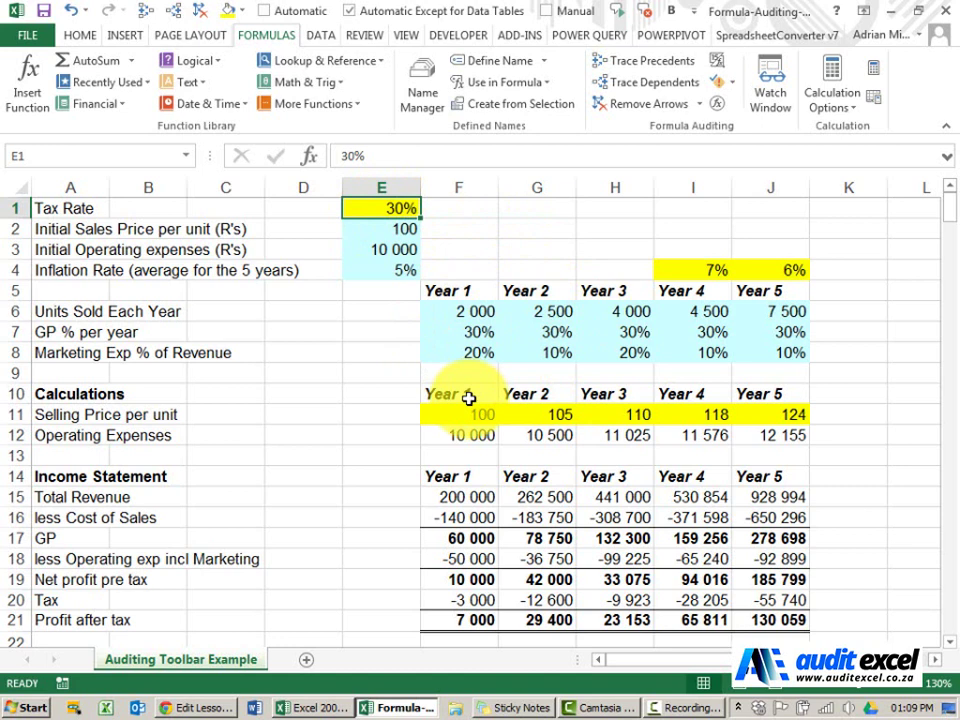
Review the Total Revenue formulas, then trace dependents of the 30% tax rate in E1 to F20:J20.
left_click(456, 495)
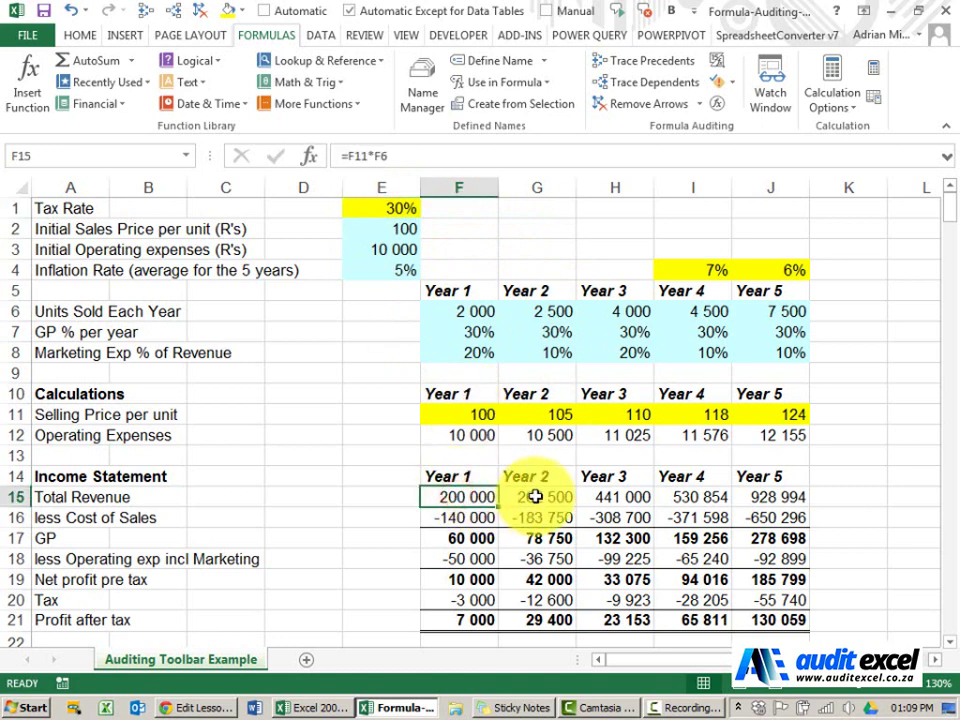
left_click(528, 497)
left_click(608, 498)
left_click(486, 497)
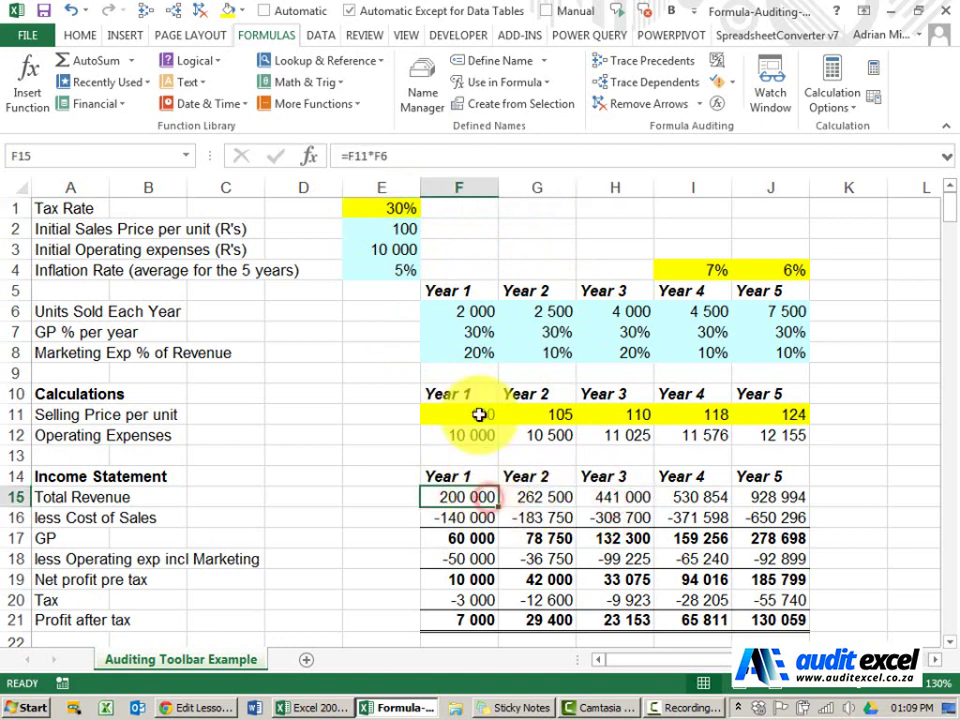
left_click(393, 207)
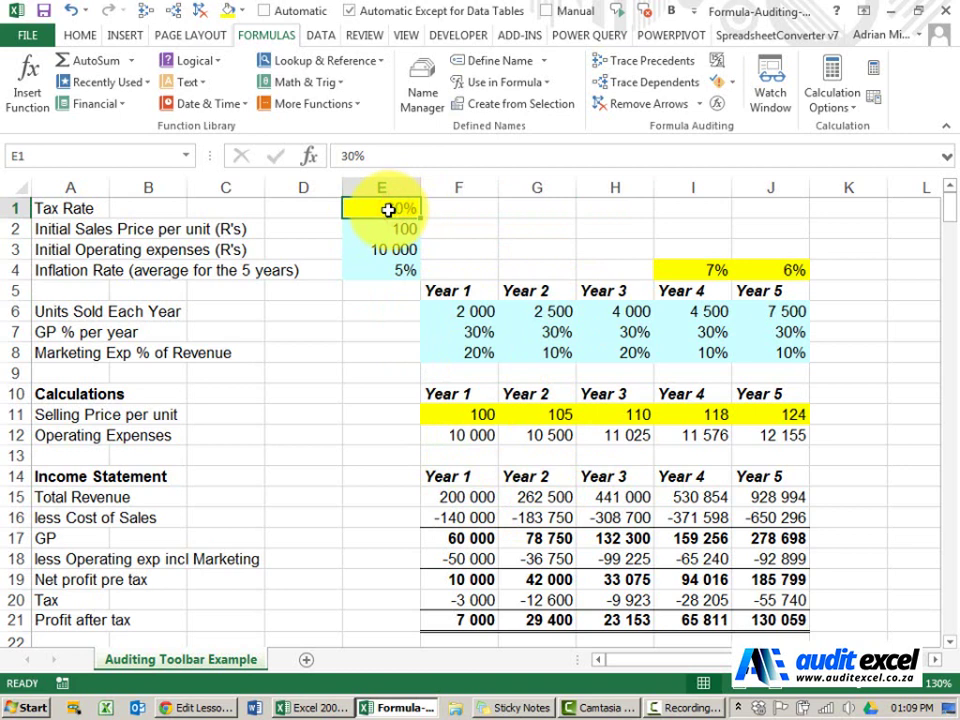
left_click(643, 87)
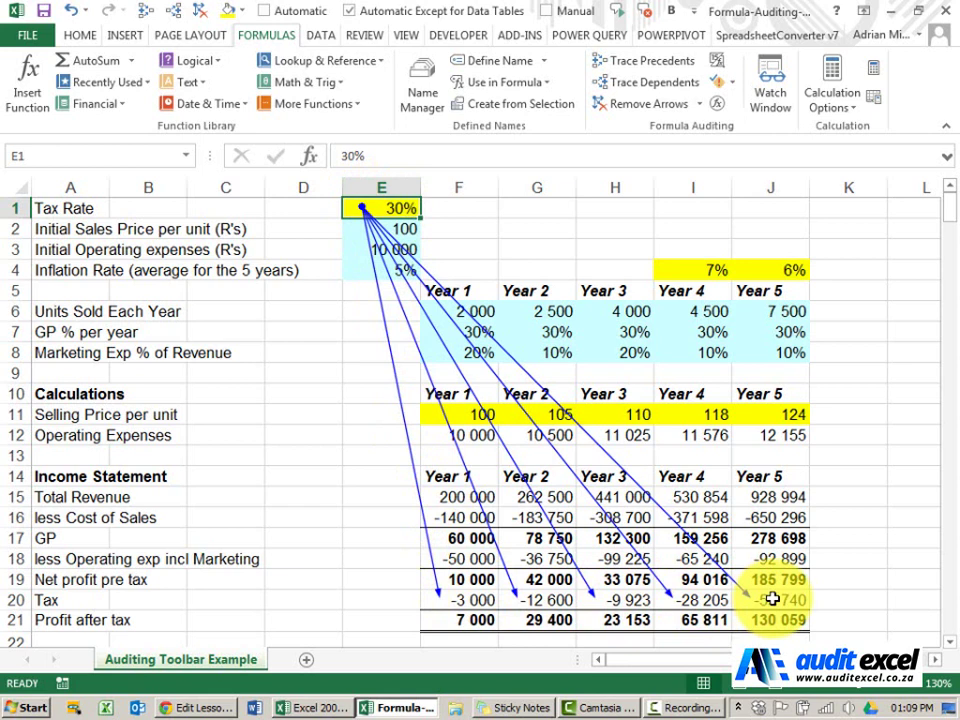
Clear the tax-rate arrows, trace I4's single dependent I11, then remove that arrow.
left_click(644, 105)
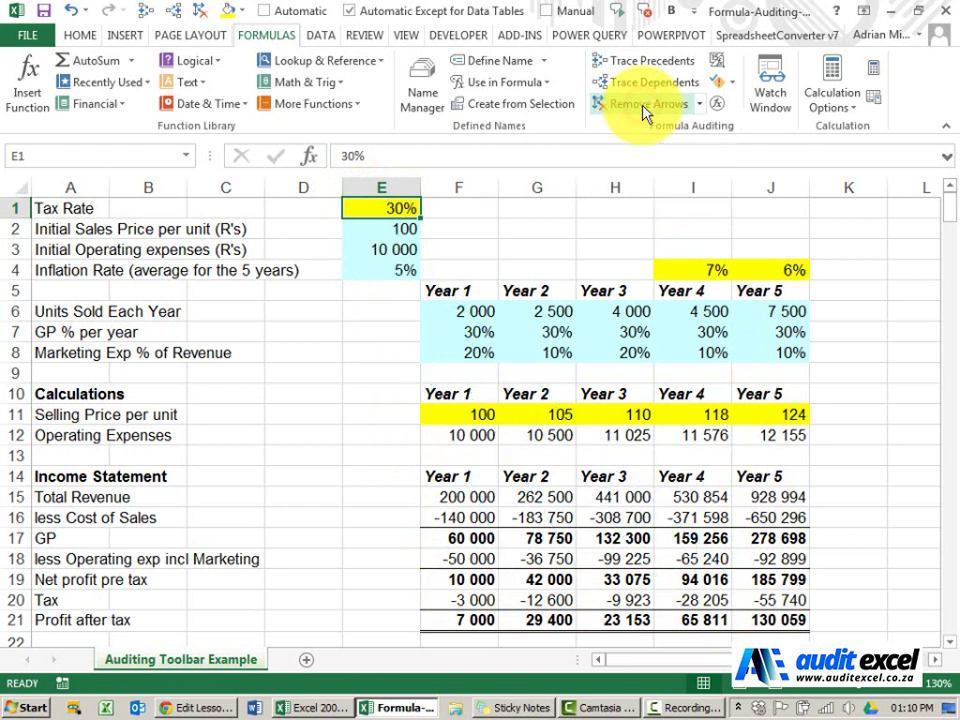
left_click(700, 272)
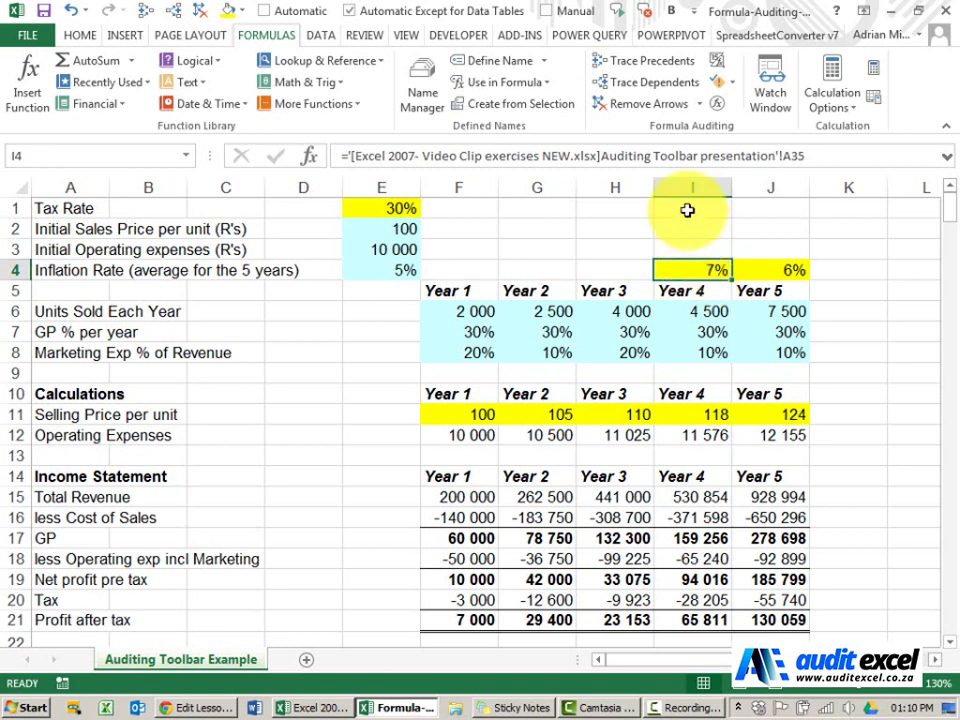
left_click(645, 83)
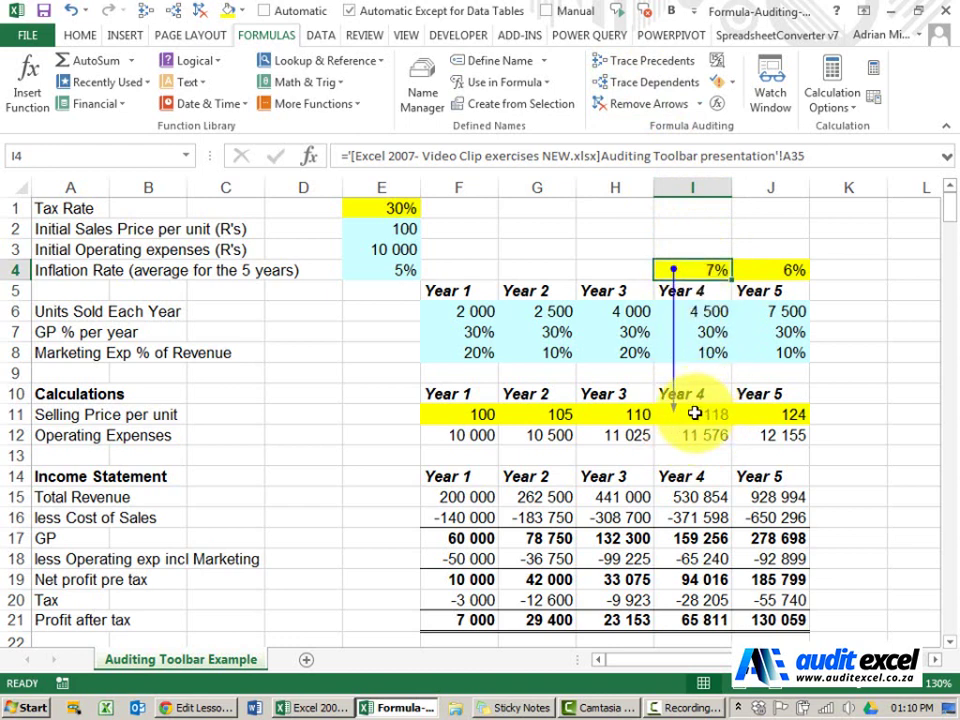
left_click(641, 108)
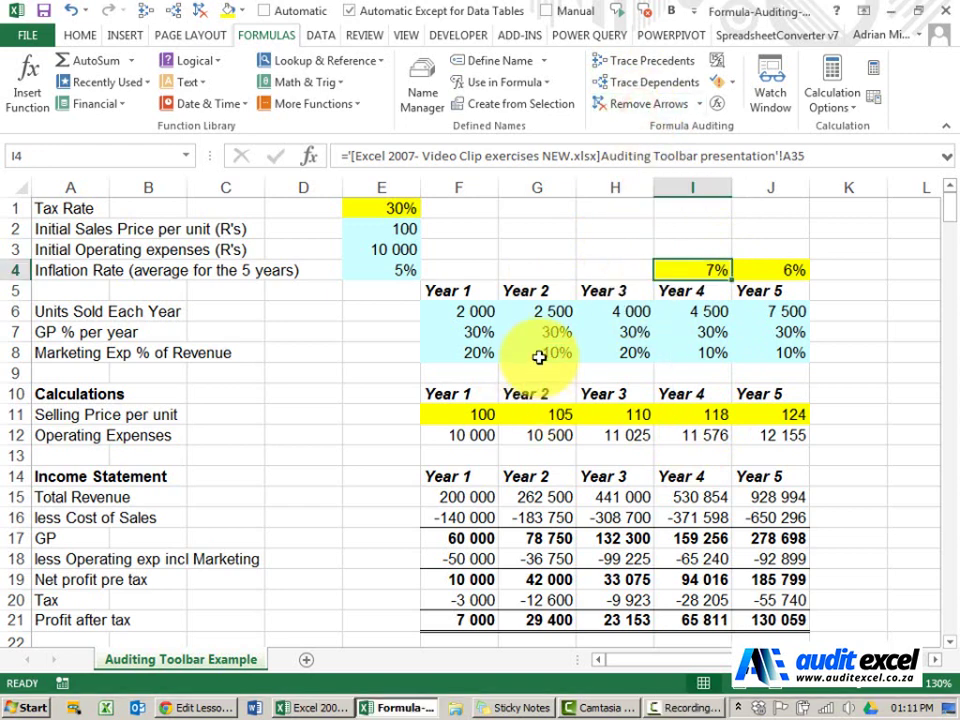
Enter 3000 in G2, trace its dependents, and dismiss the no-dependents warning.
left_click(537, 230)
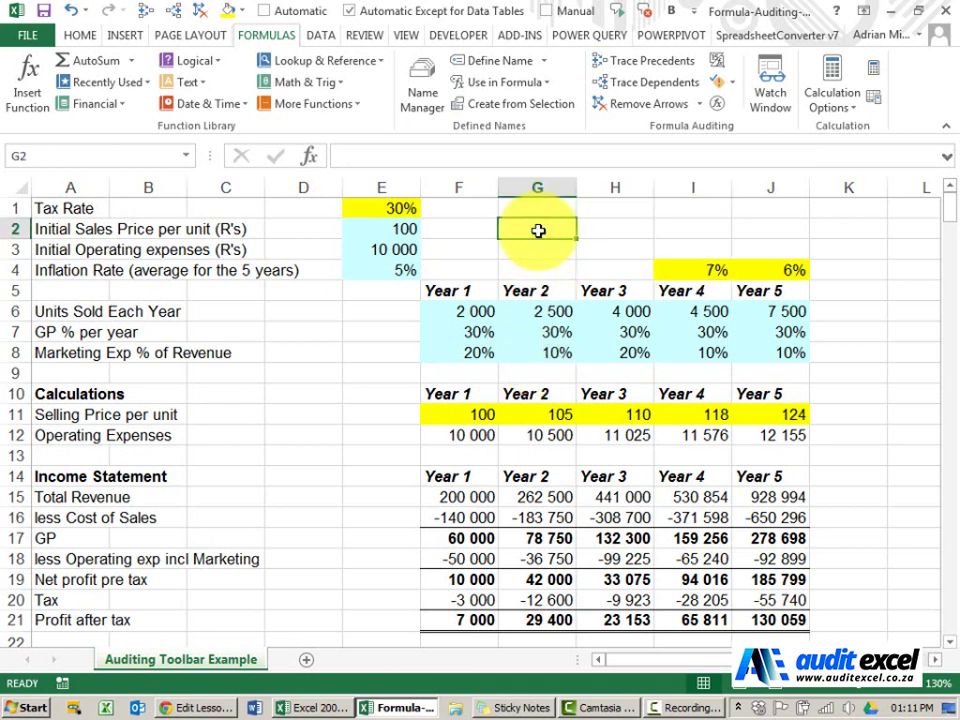
type("3000")
key("Return")
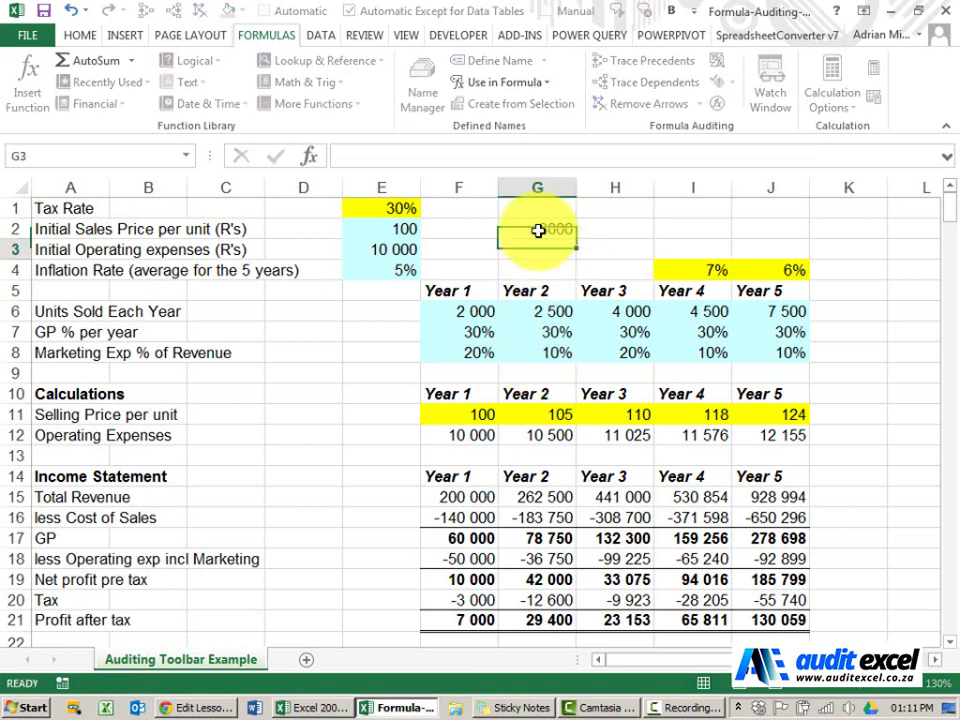
left_click(538, 231)
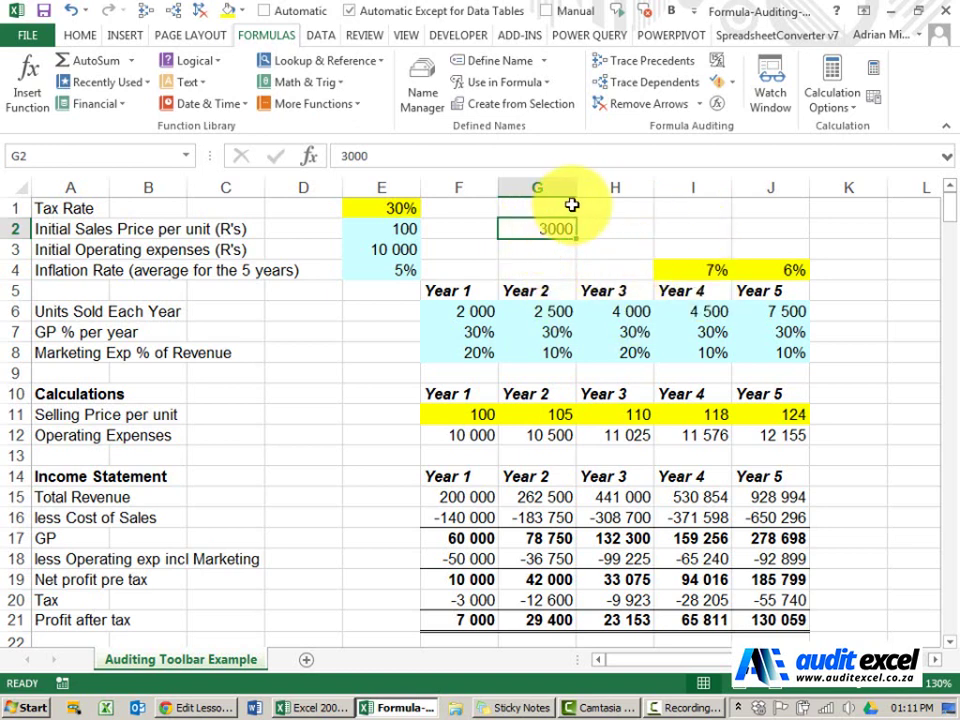
left_click(646, 88)
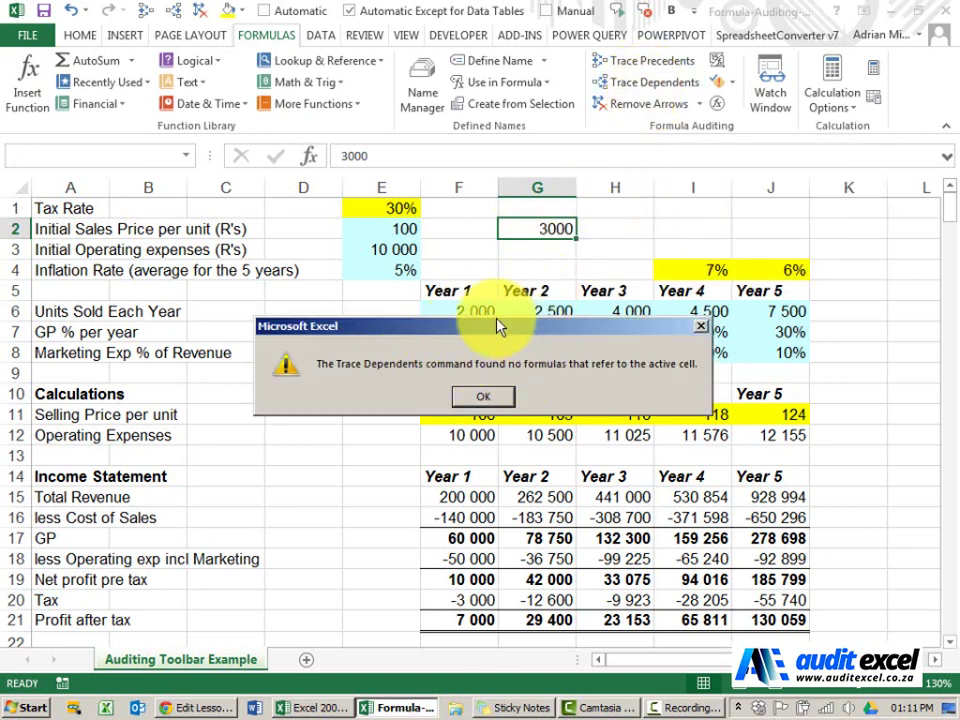
left_click(483, 396)
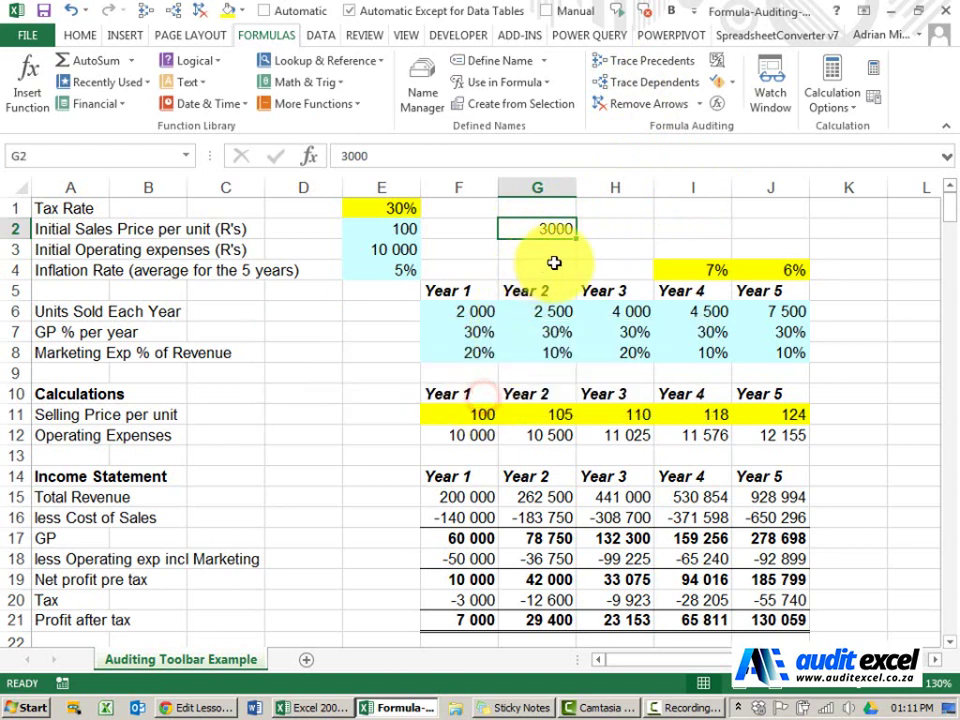